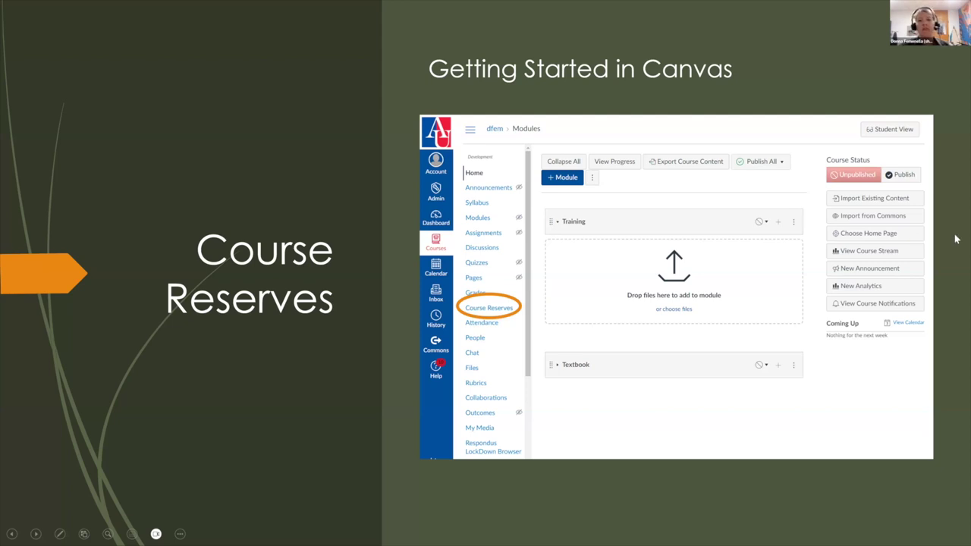
# Open the linked Canvas sandbox course from the slide and review the reserve items on its Course Reserves page.
pyautogui.click(813, 260)
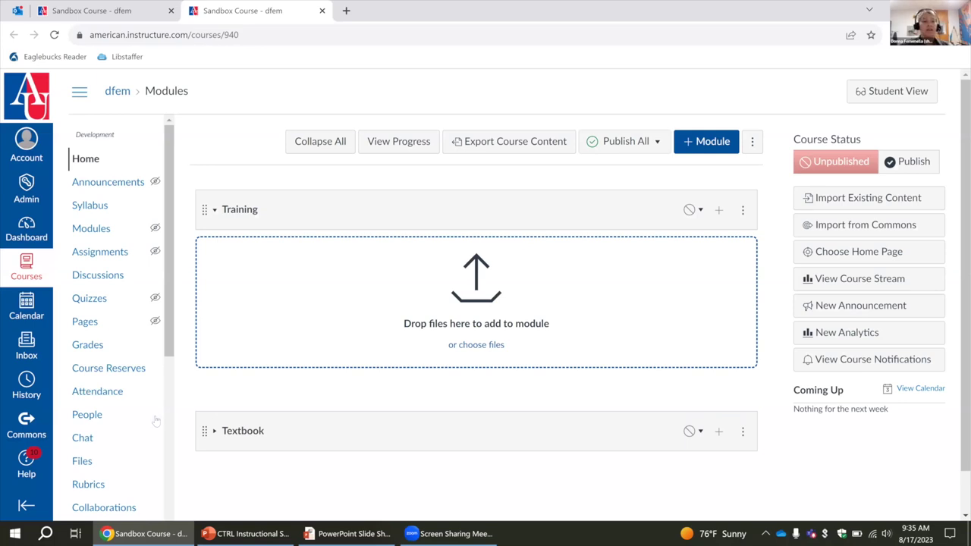
pyautogui.click(106, 368)
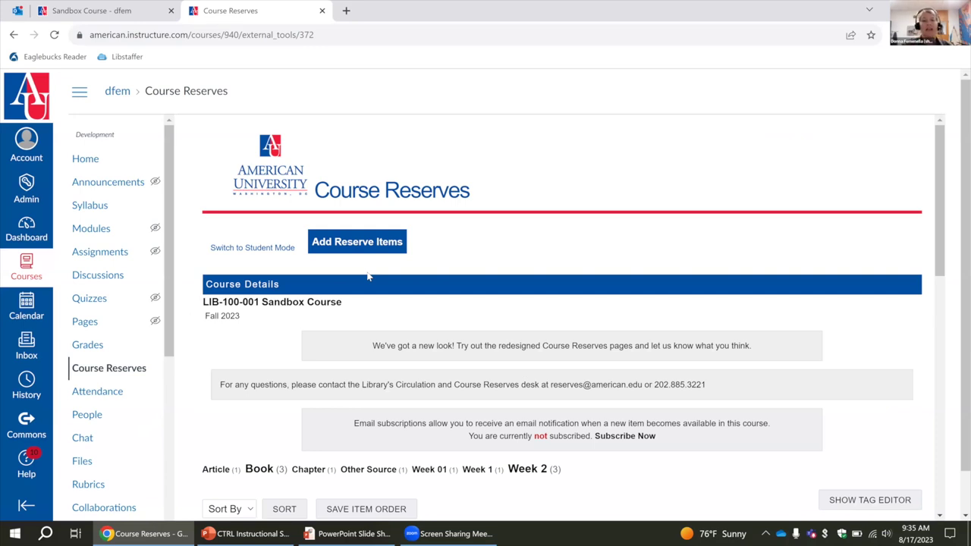
pyautogui.scroll(-3, 635, 320)
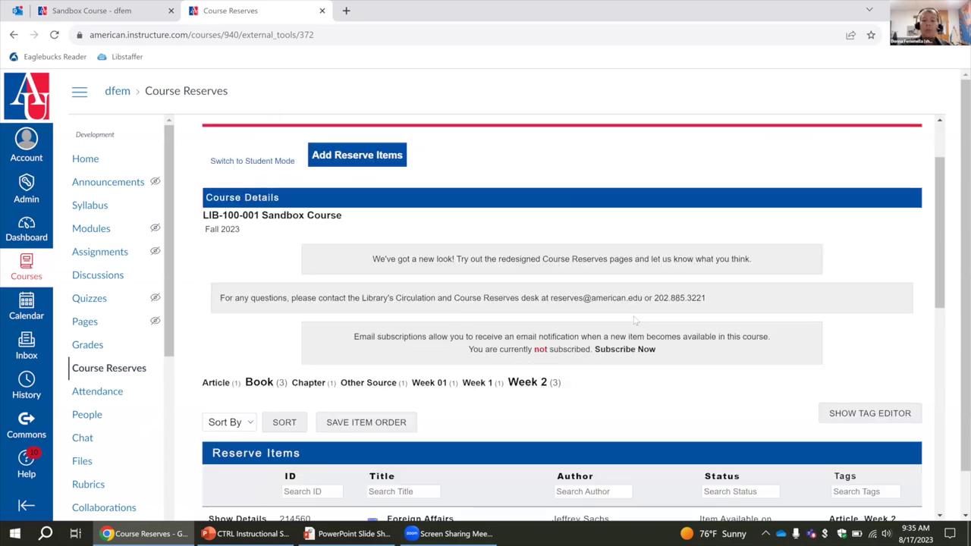
pyautogui.scroll(-2, 635, 321)
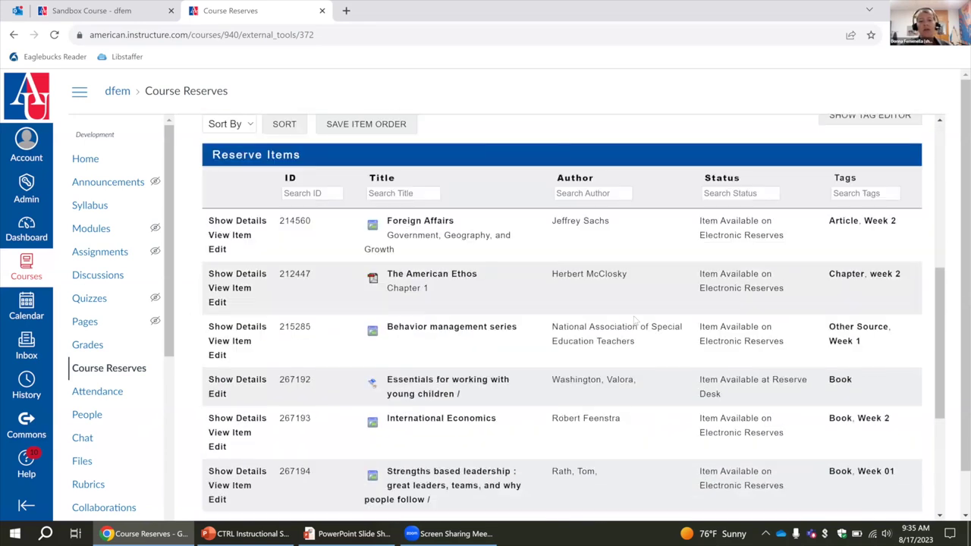
pyautogui.scroll(5, 635, 321)
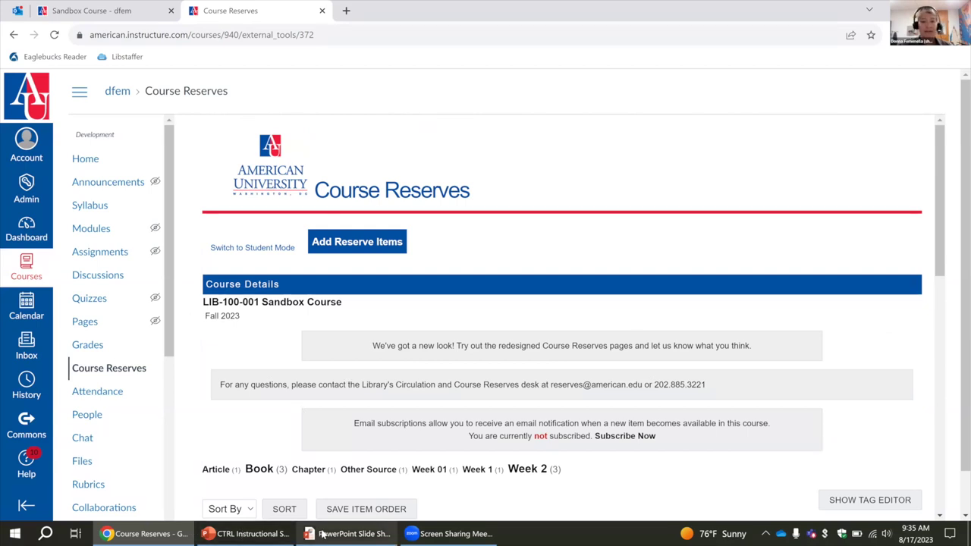
# Switch back to the PowerPoint slideshow, advance to the Requests slide and follow its title link to Canvas.
pyautogui.hotkey('alt', 'Tab')
pyautogui.press('Right')
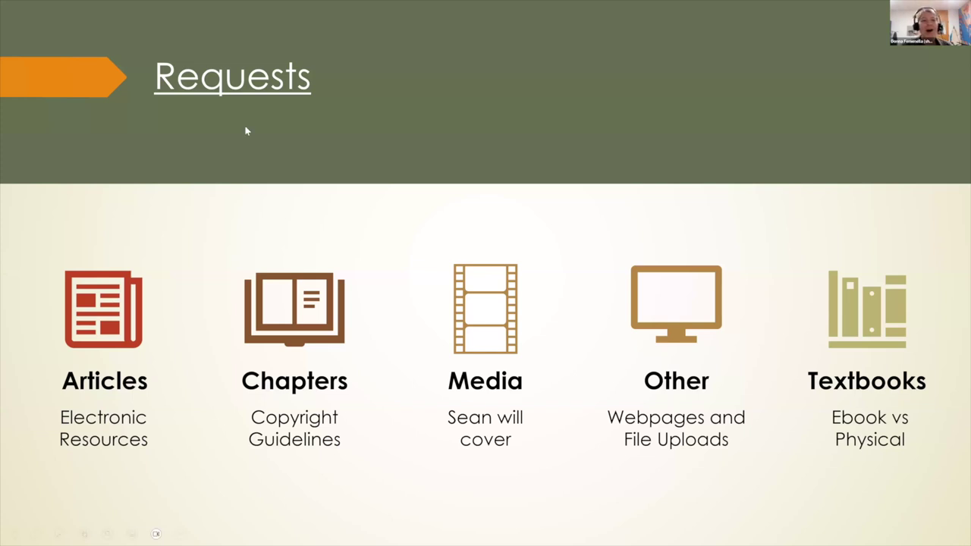
pyautogui.click(229, 82)
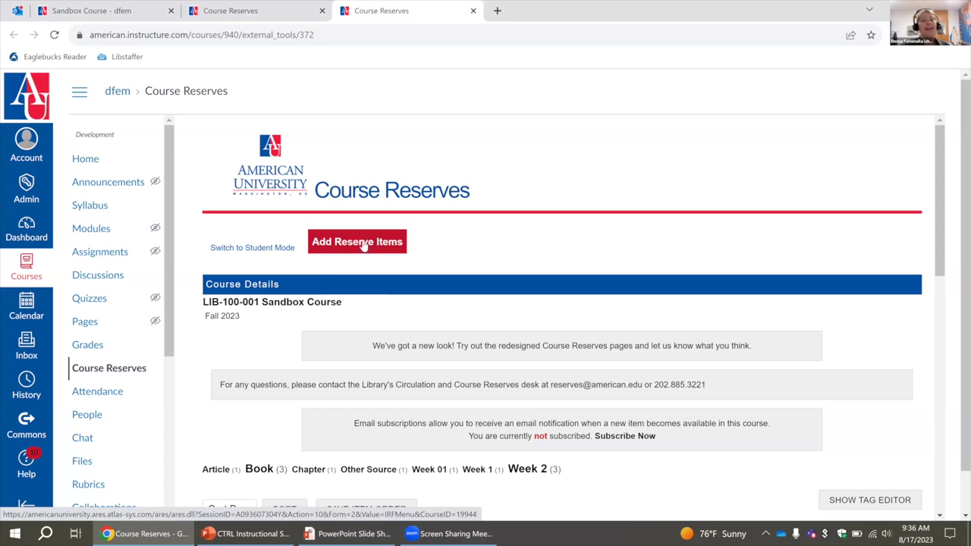
# From the Course Reserves page, start adding reserve items and open the Article request form.
pyautogui.click(119, 365)
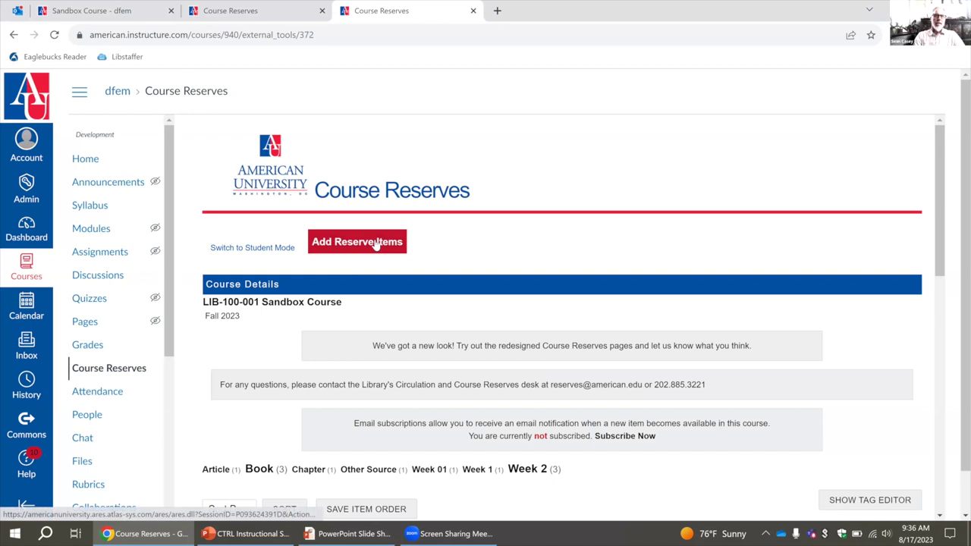
pyautogui.click(375, 243)
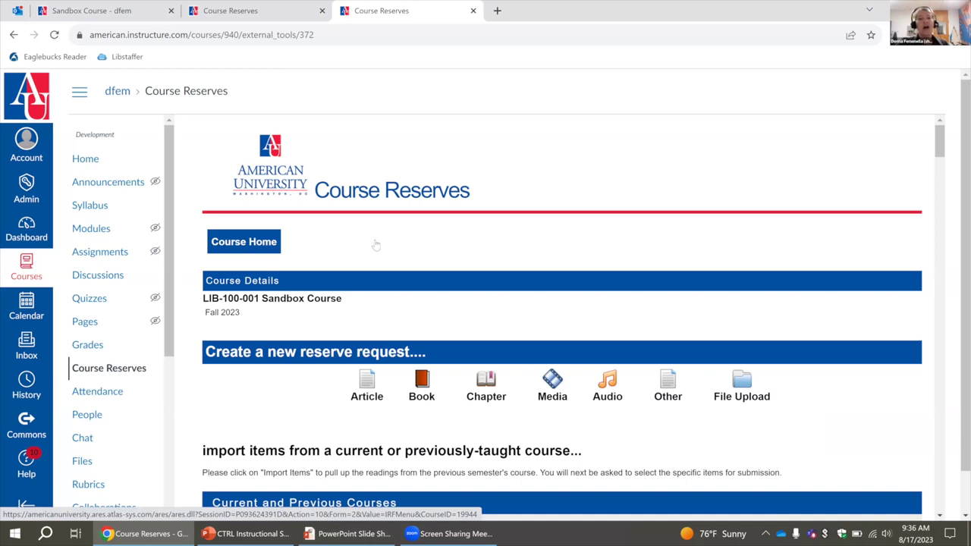
pyautogui.click(366, 397)
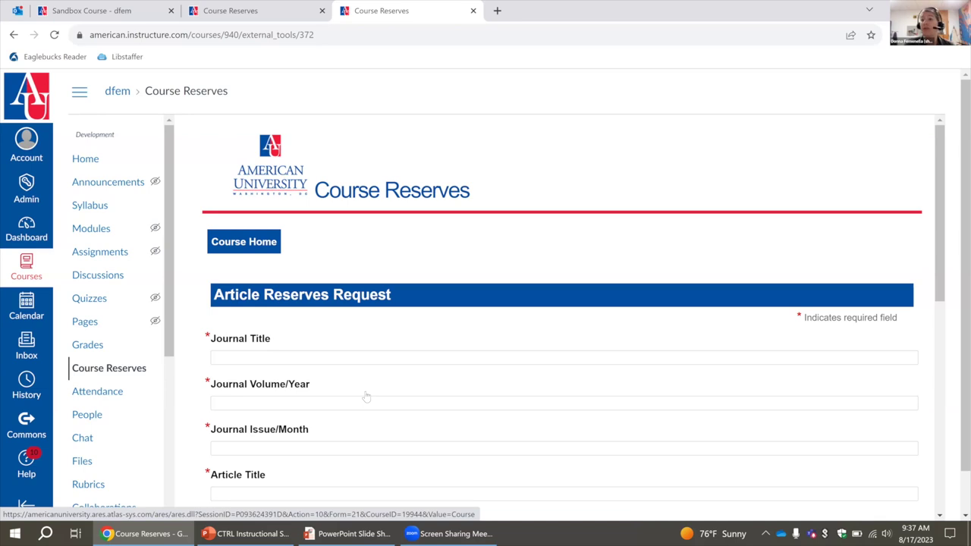
# Return to the reserves course home and open the Book Chapter request form for a new reserve item.
pyautogui.click(241, 256)
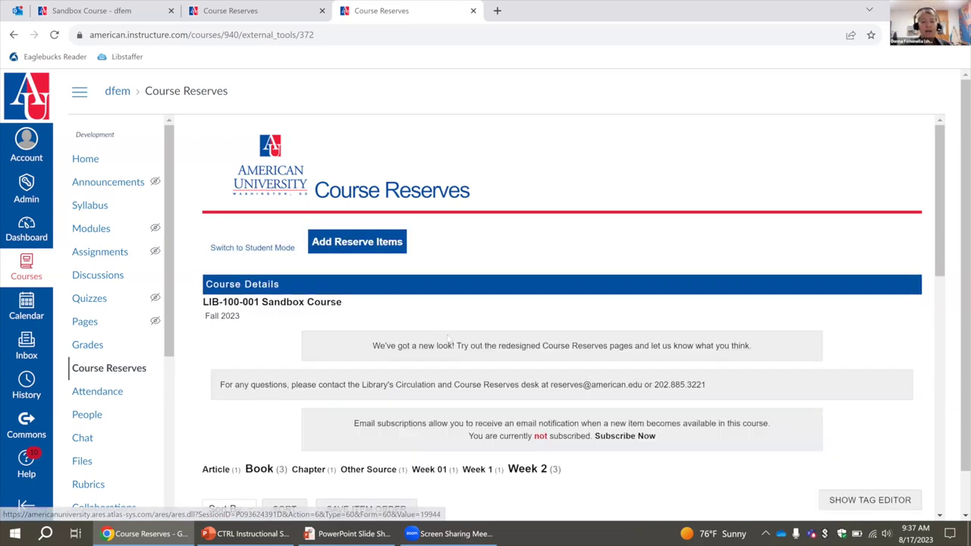
pyautogui.click(366, 242)
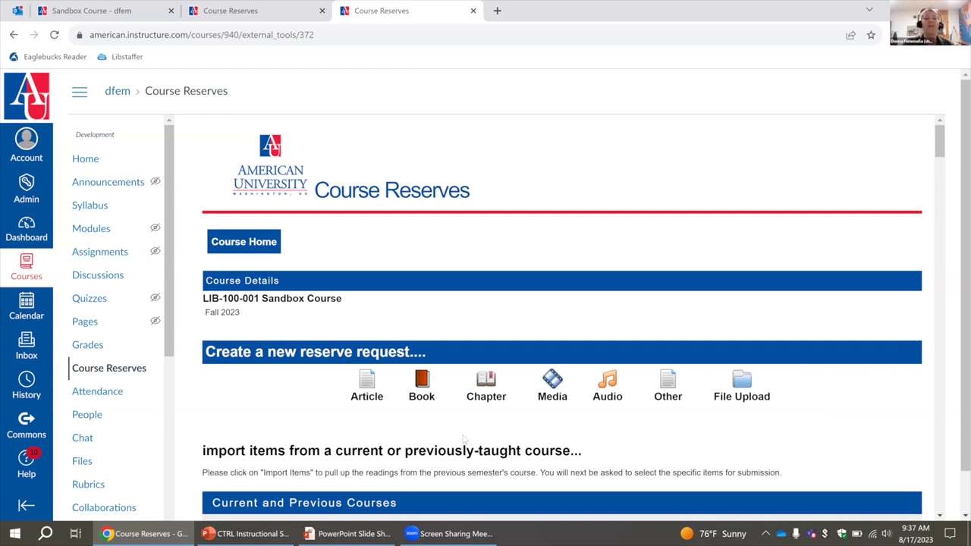
pyautogui.click(481, 380)
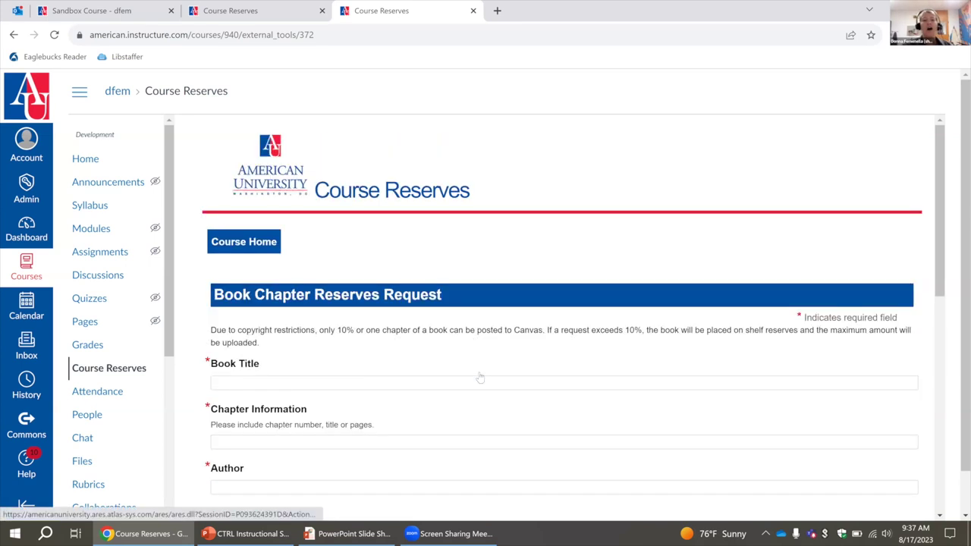
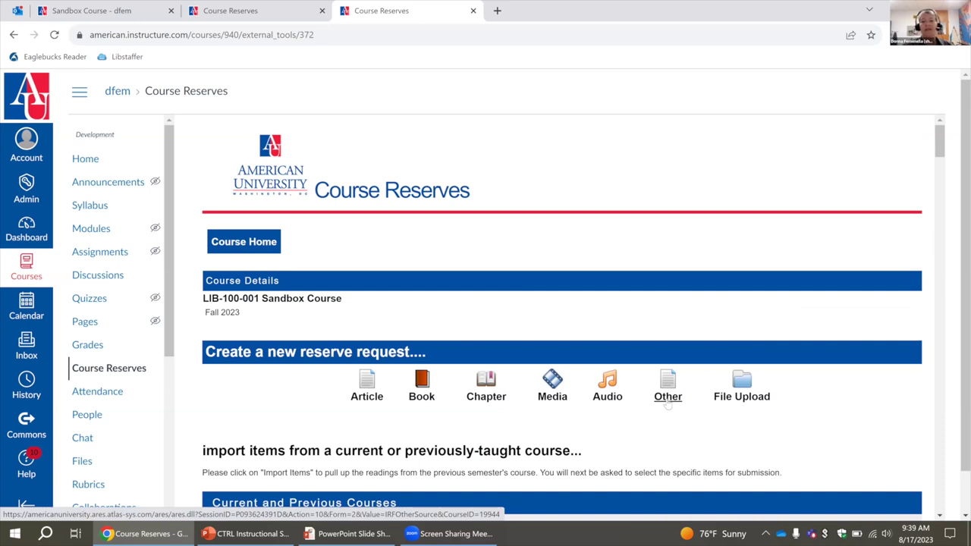
# Open the Other source request form and examine its title, notes, tags, supply options and website URL fields.
pyautogui.click(667, 396)
pyautogui.scroll(-1, 537, 366)
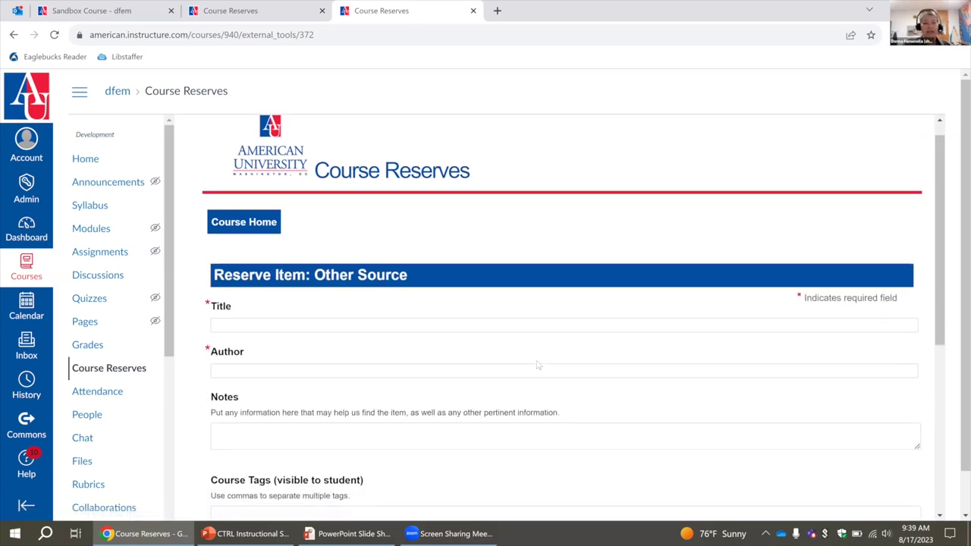
pyautogui.scroll(-4, 537, 366)
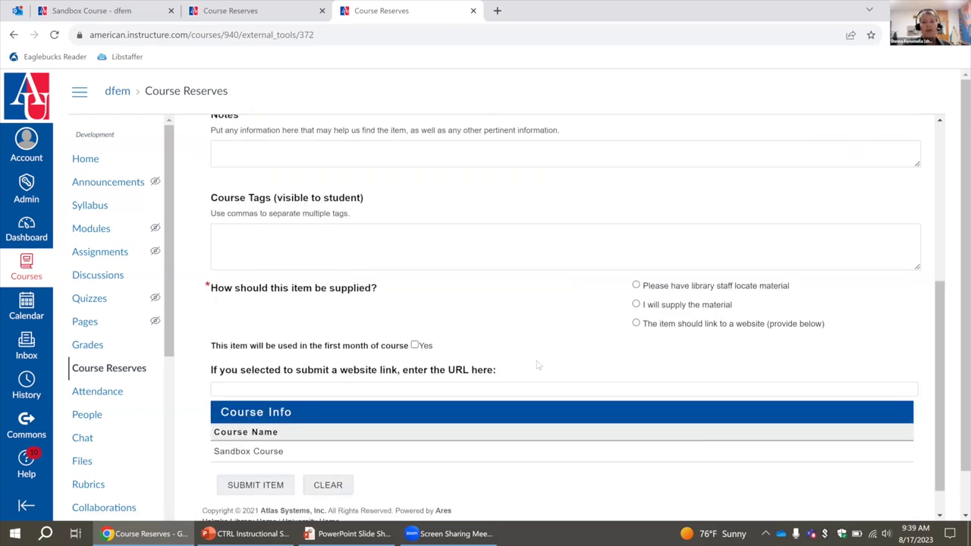
pyautogui.scroll(4, 537, 366)
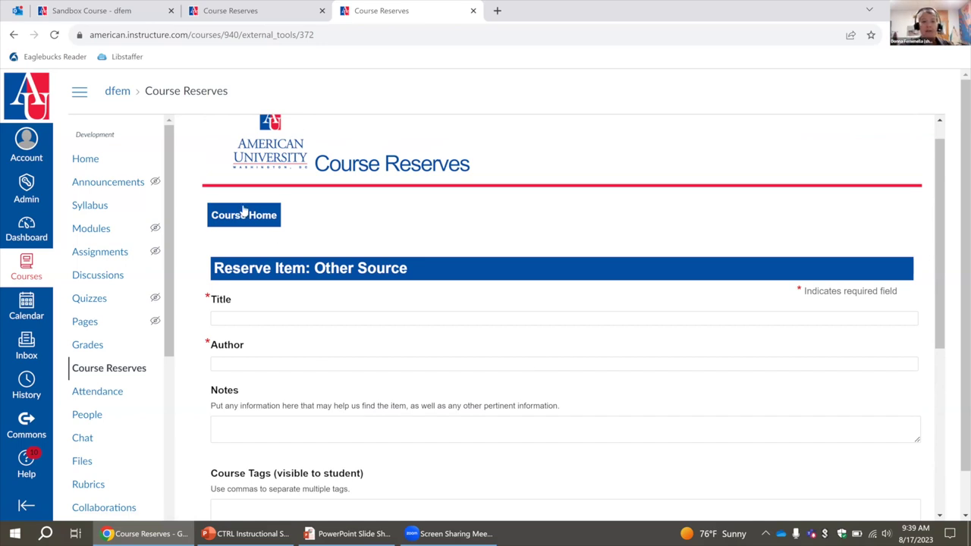
pyautogui.scroll(-3, 362, 224)
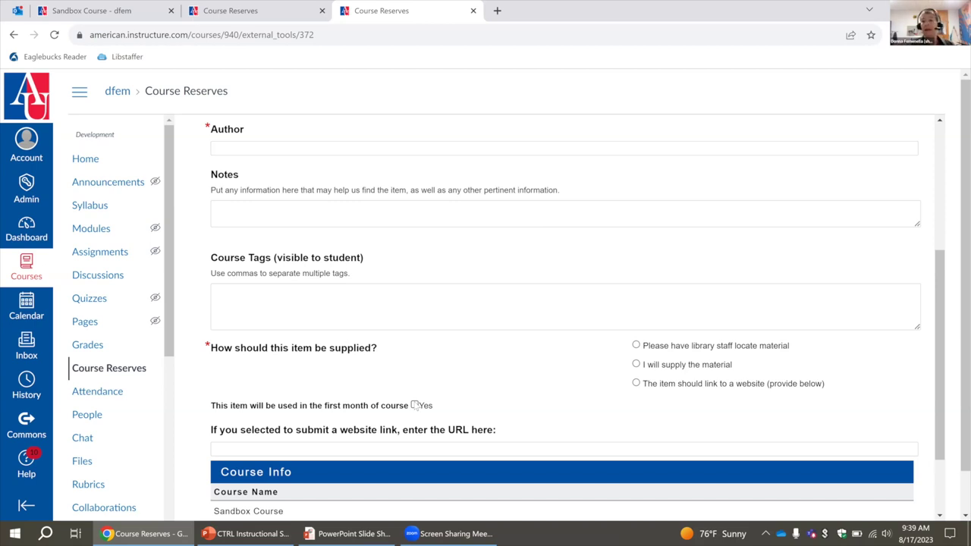
pyautogui.scroll(3, 412, 342)
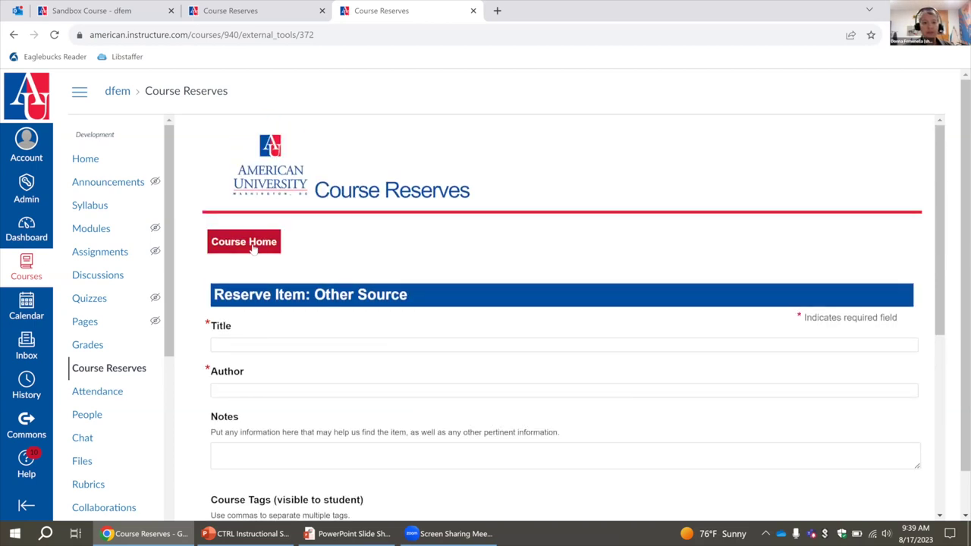
pyautogui.rightClick(254, 248)
pyautogui.press('Escape')
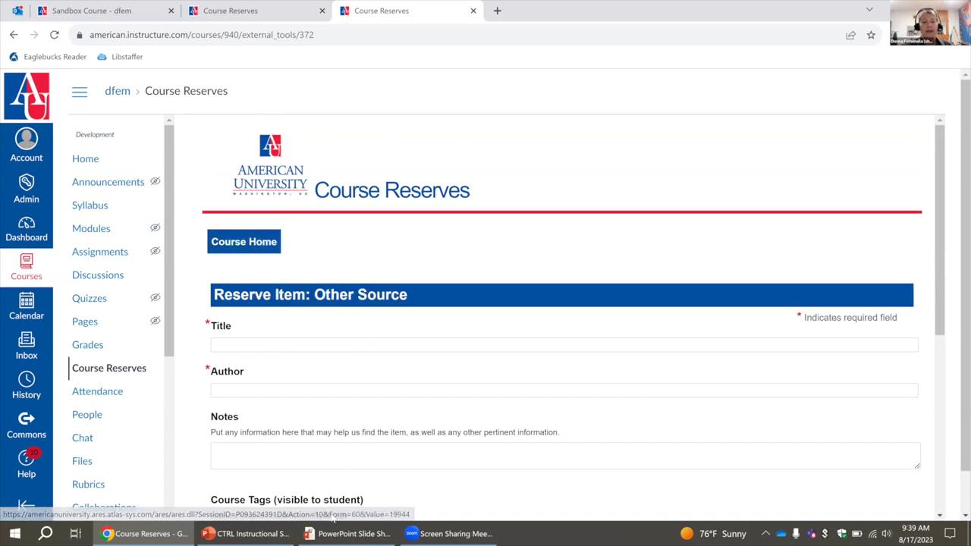
# Switch back to the PowerPoint slideshow and go from the Requests slide to the Textbooks slide.
pyautogui.click(348, 533)
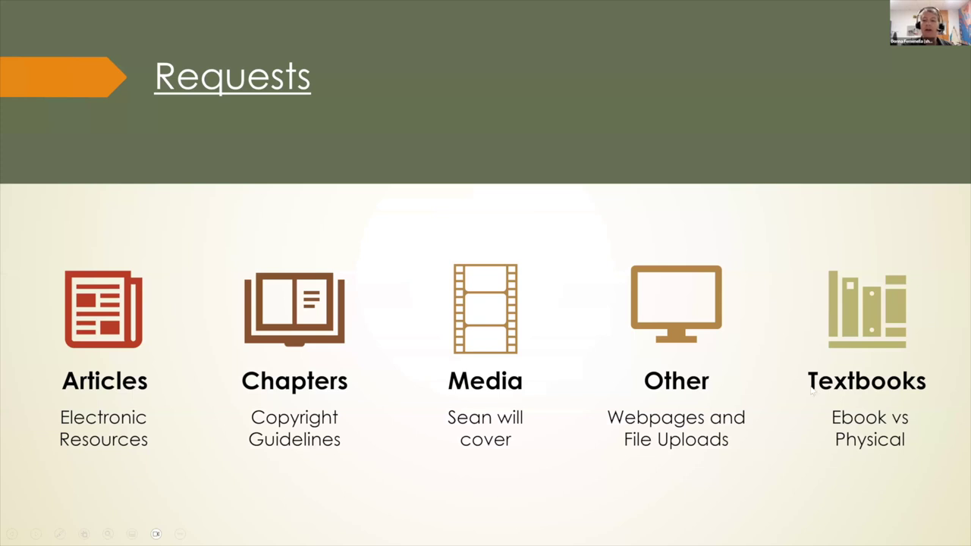
pyautogui.click(888, 308)
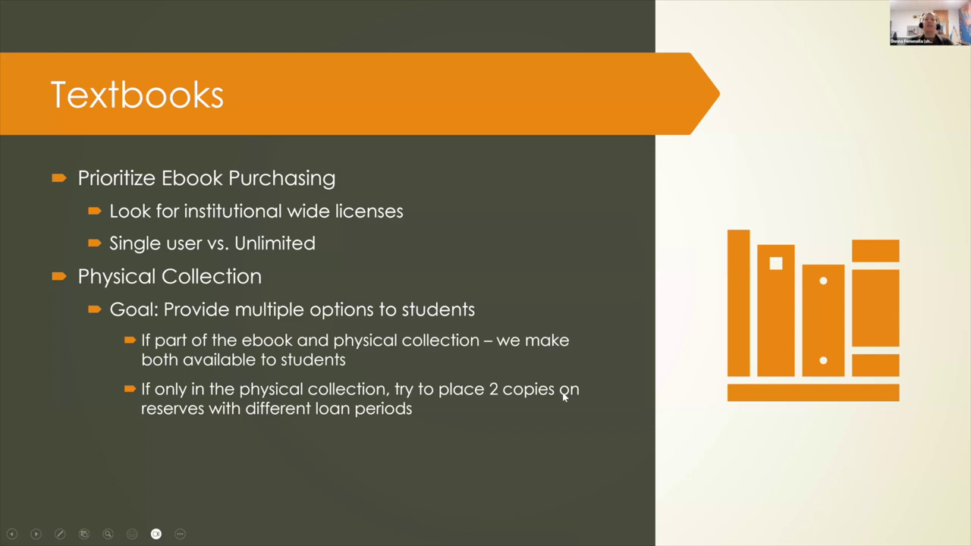
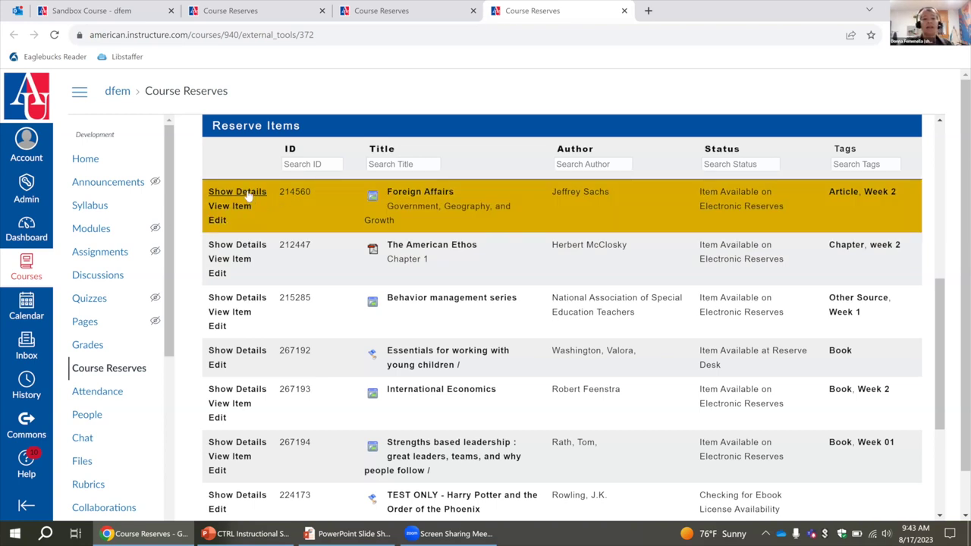
# Open the Foreign Affairs reserve item, and move the Sandbox Course tab into its own maximized browser window.
pyautogui.click(431, 201)
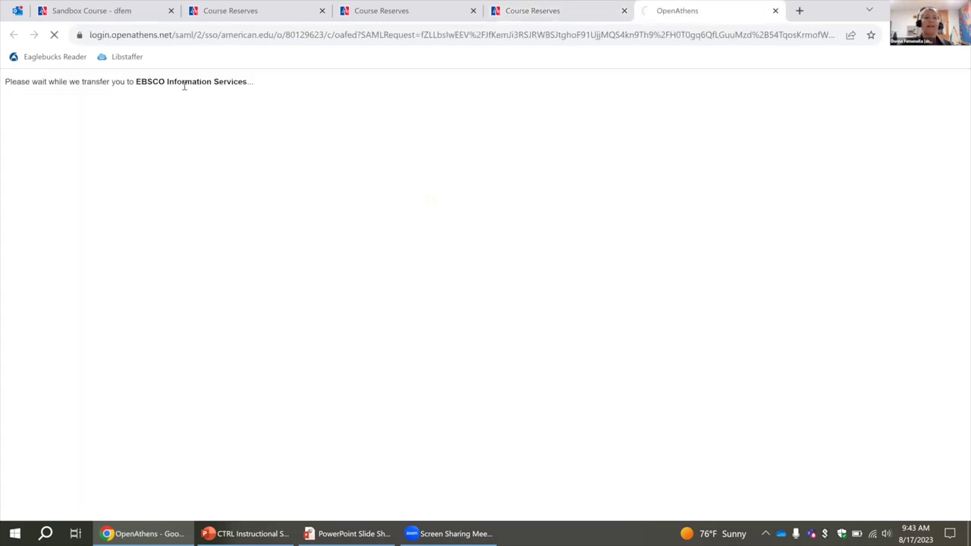
pyautogui.click(119, 9)
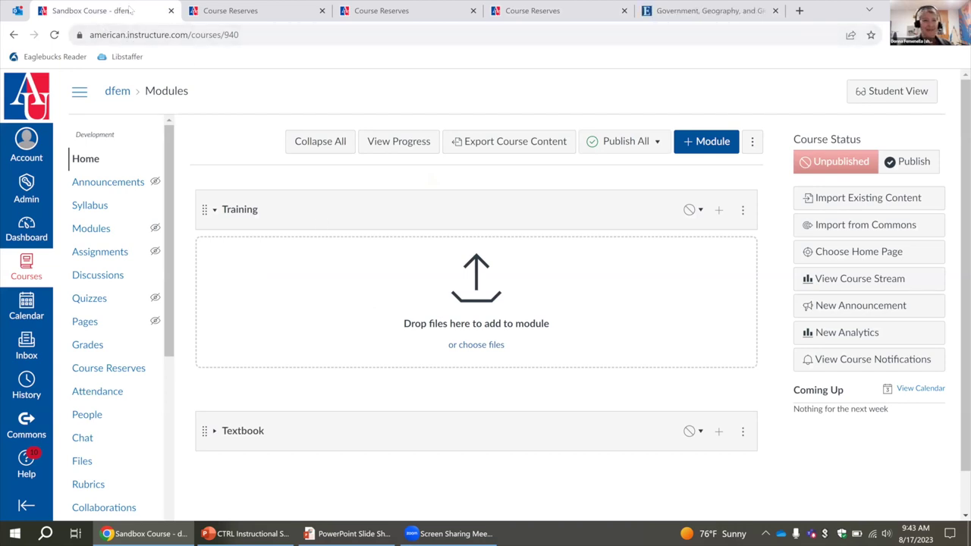
pyautogui.moveTo(153, 78); pyautogui.dragTo(173, 94)
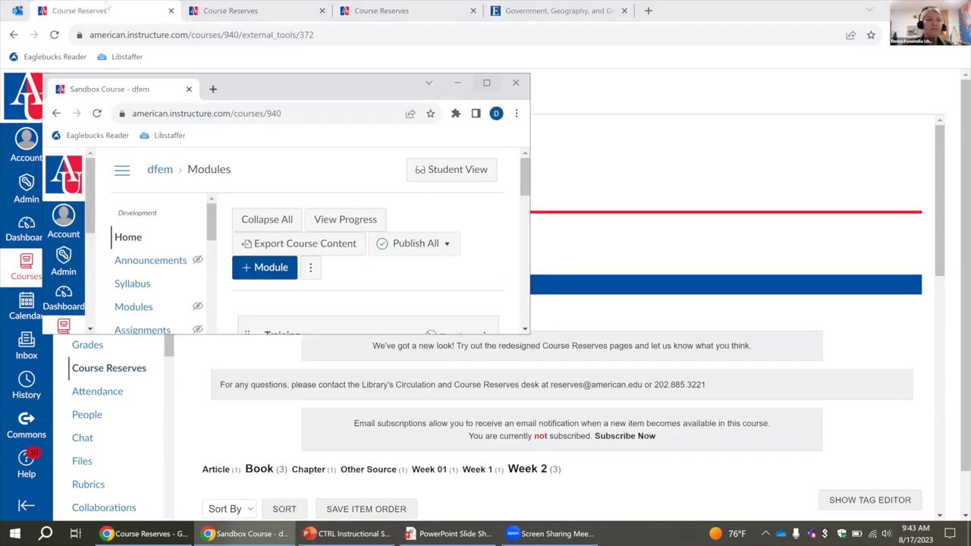
pyautogui.moveTo(109, 6); pyautogui.dragTo(110, 6)
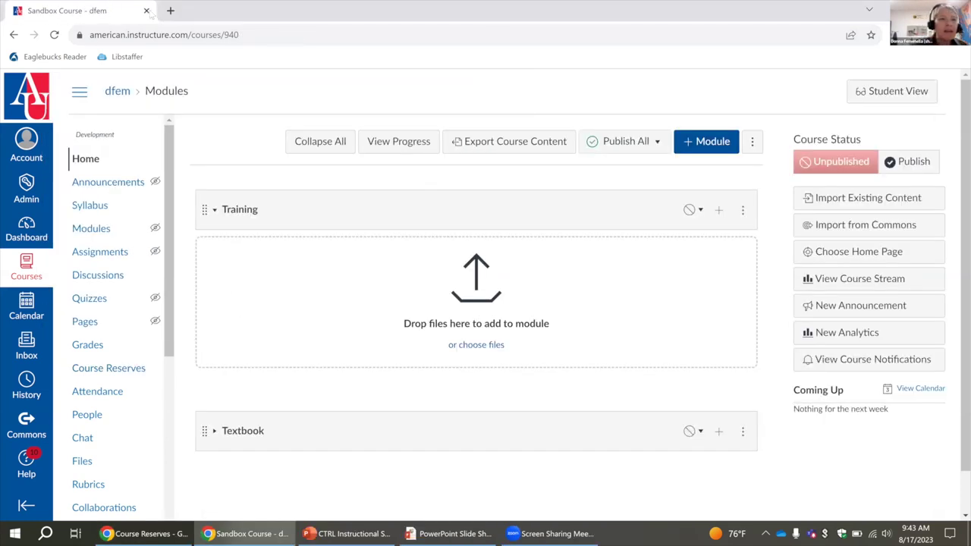
# Open the sandbox course's Course Reserves page and view the Foreign Affairs article item.
pyautogui.click(121, 368)
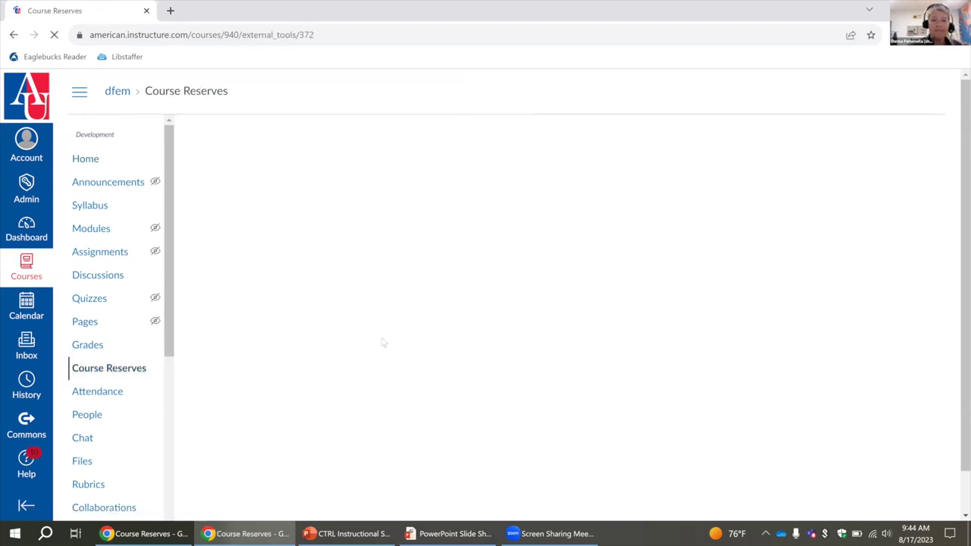
pyautogui.scroll(-3, 414, 383)
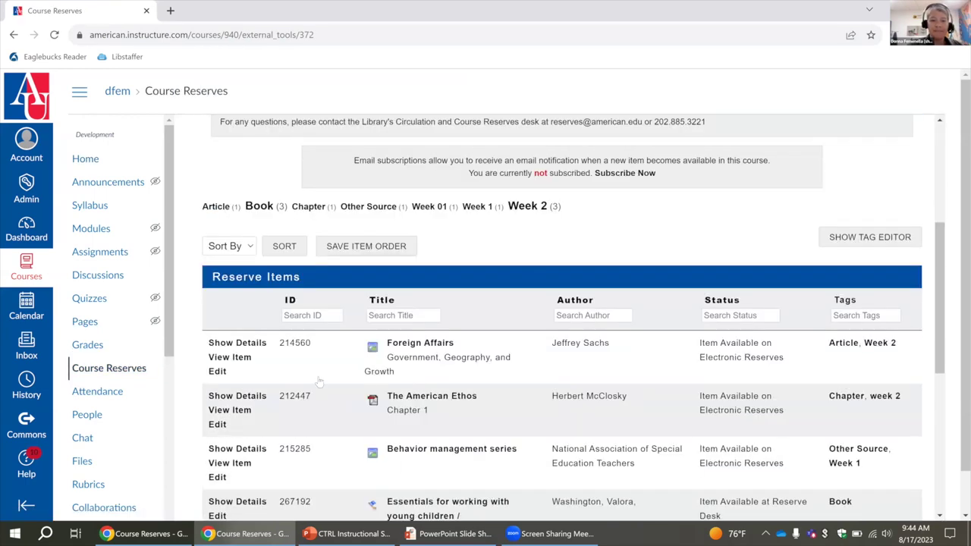
pyautogui.click(245, 361)
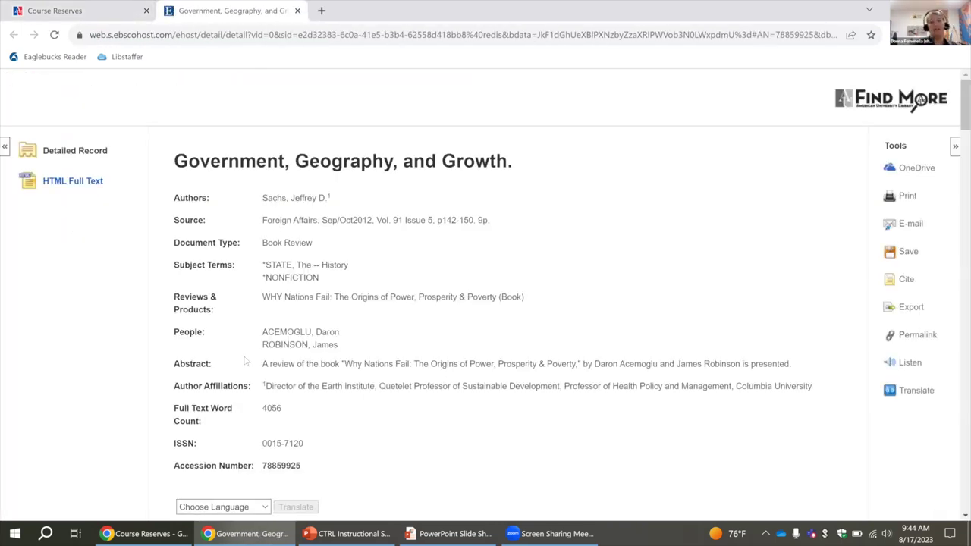
# Return to the reserve items list and view the Chapter 1 item of The American Ethos.
pyautogui.click(67, 9)
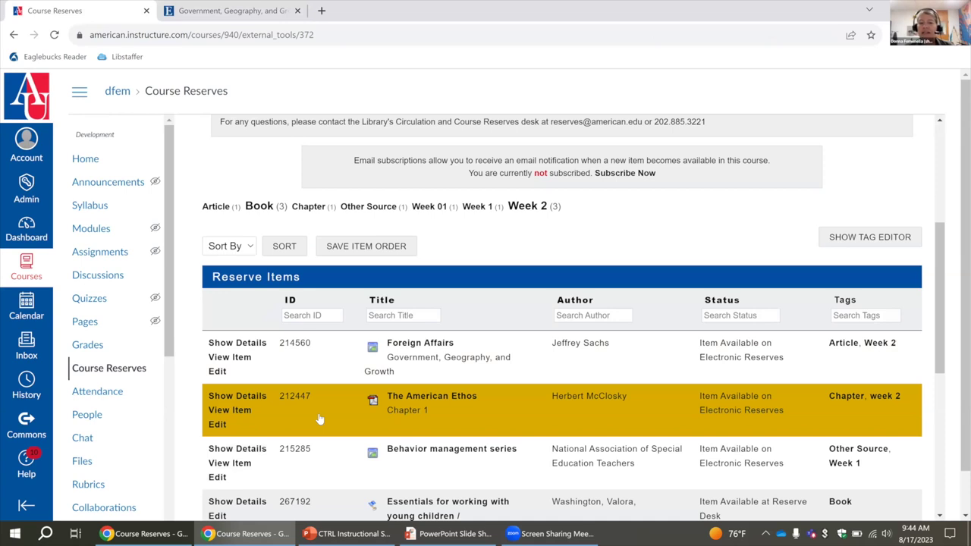
pyautogui.click(239, 411)
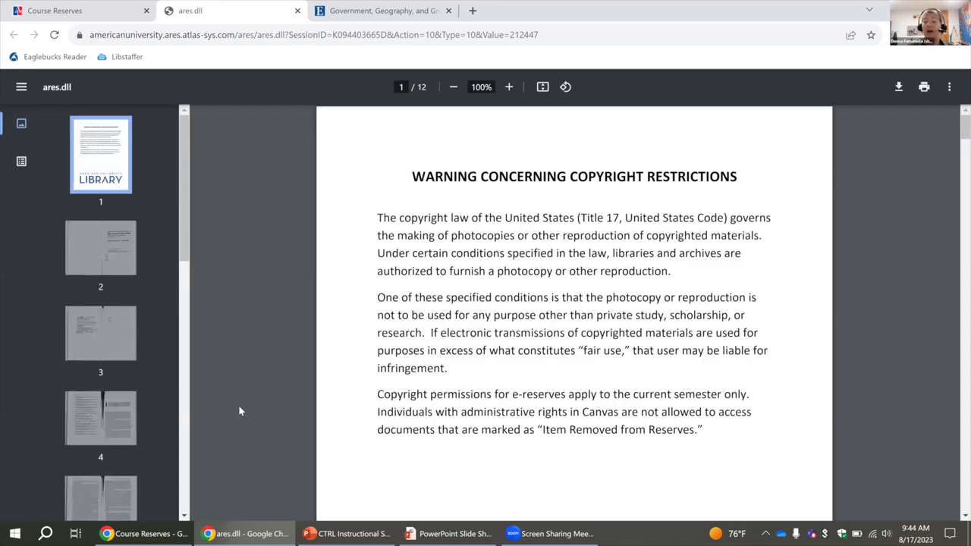
# Return to the course's reserve items list and show the details of the book Essentials for working with young children.
pyautogui.click(72, 10)
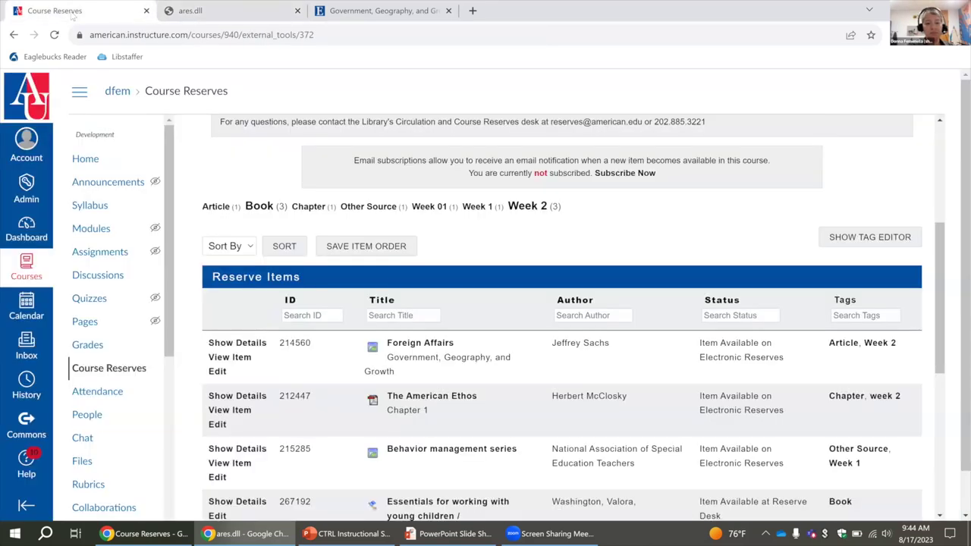
pyautogui.click(245, 425)
pyautogui.scroll(-1, 248, 425)
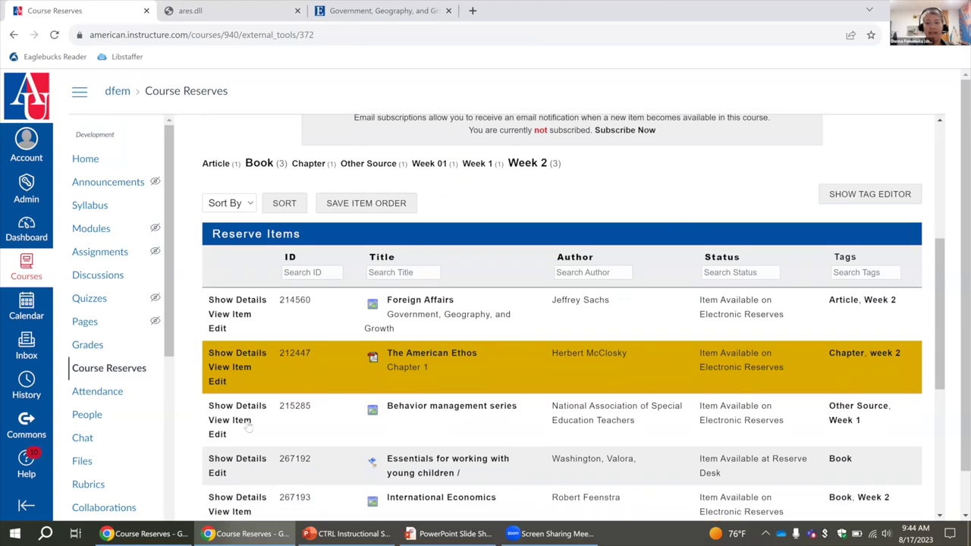
pyautogui.scroll(-1, 248, 426)
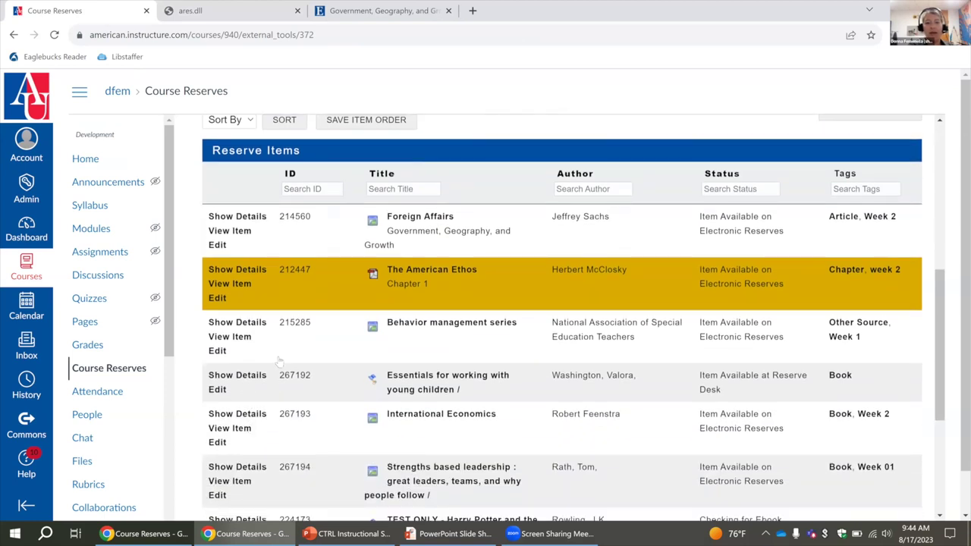
pyautogui.scroll(-1, 248, 427)
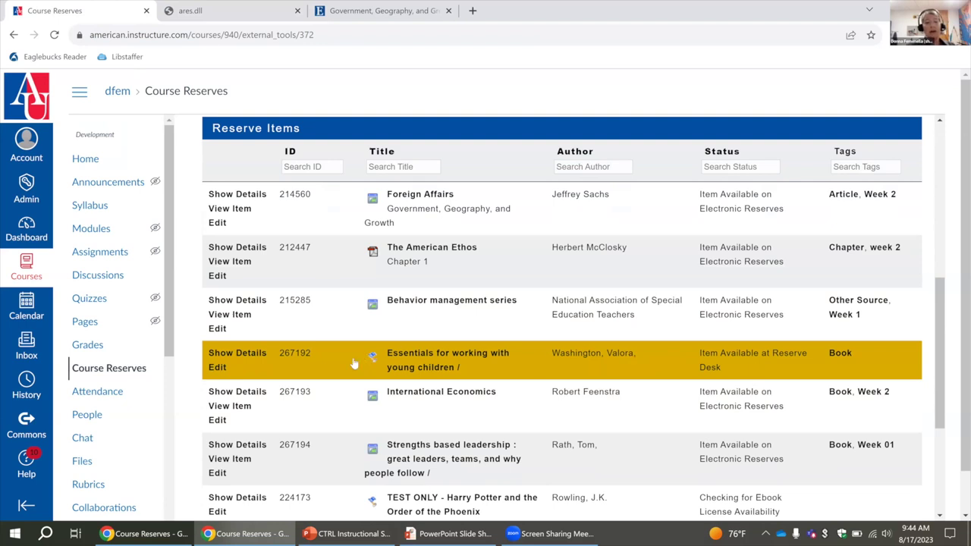
pyautogui.click(237, 354)
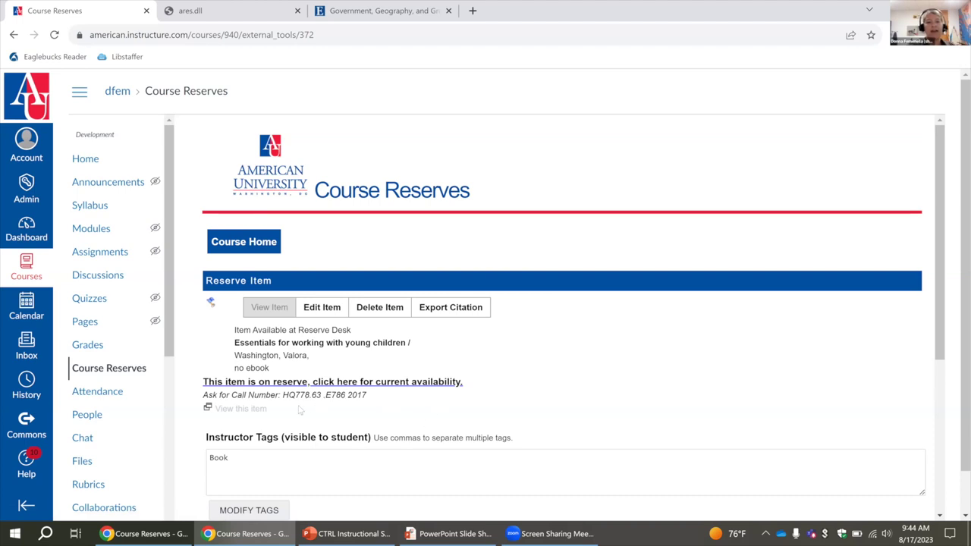
# Highlight the book's call number and check its current availability in the library catalog.
pyautogui.moveTo(367, 395); pyautogui.dragTo(282, 396)
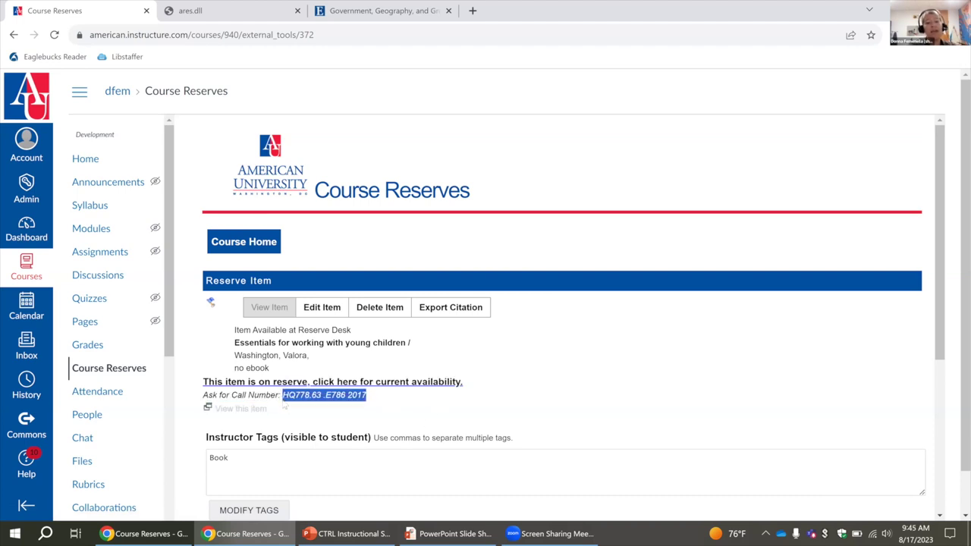
pyautogui.click(277, 383)
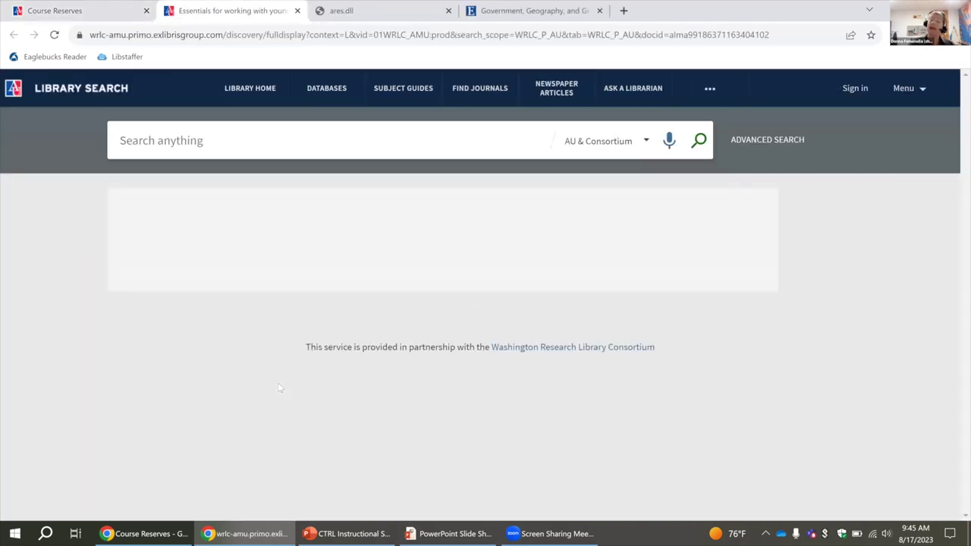
pyautogui.scroll(-2, 280, 388)
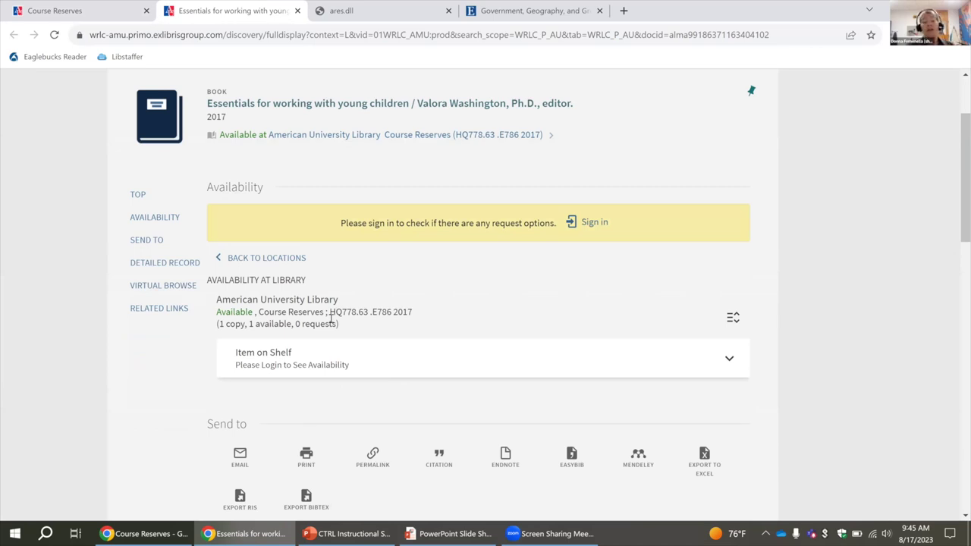
# Go back to the reserve items list and view the International Economics ebook.
pyautogui.click(40, 10)
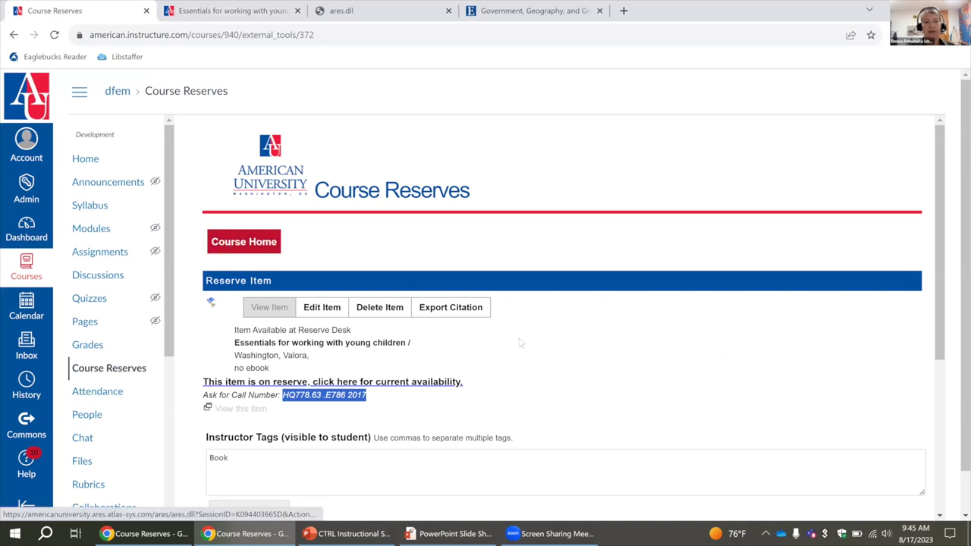
pyautogui.scroll(-5, 522, 342)
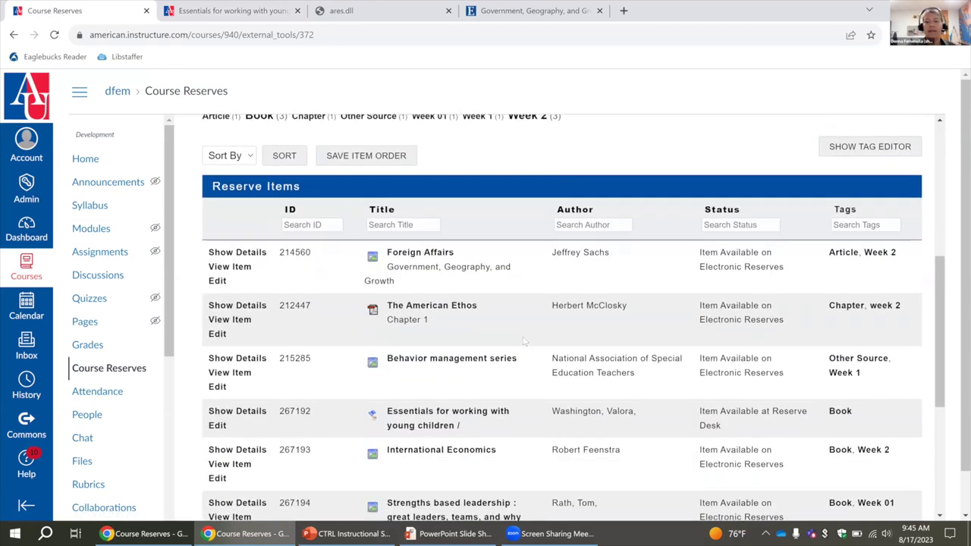
pyautogui.scroll(-2, 523, 341)
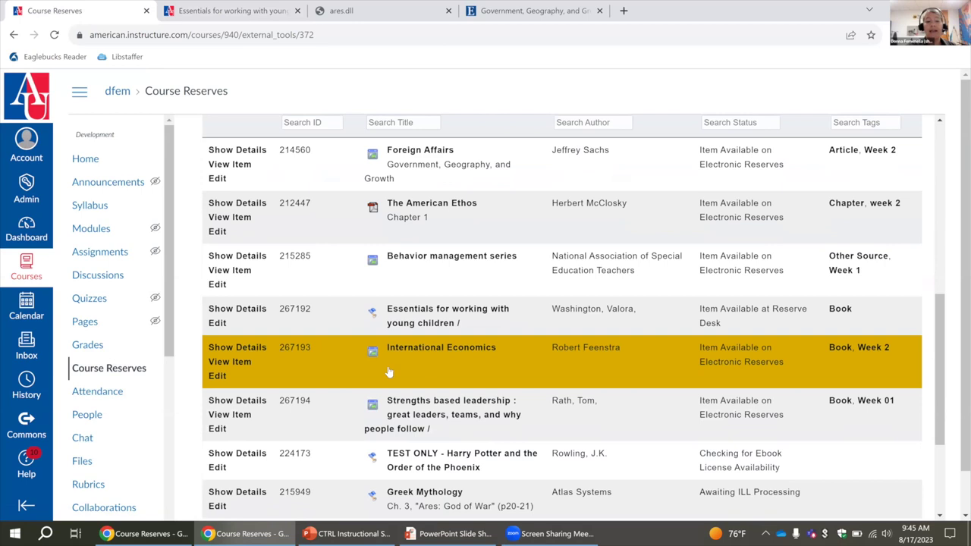
pyautogui.click(240, 364)
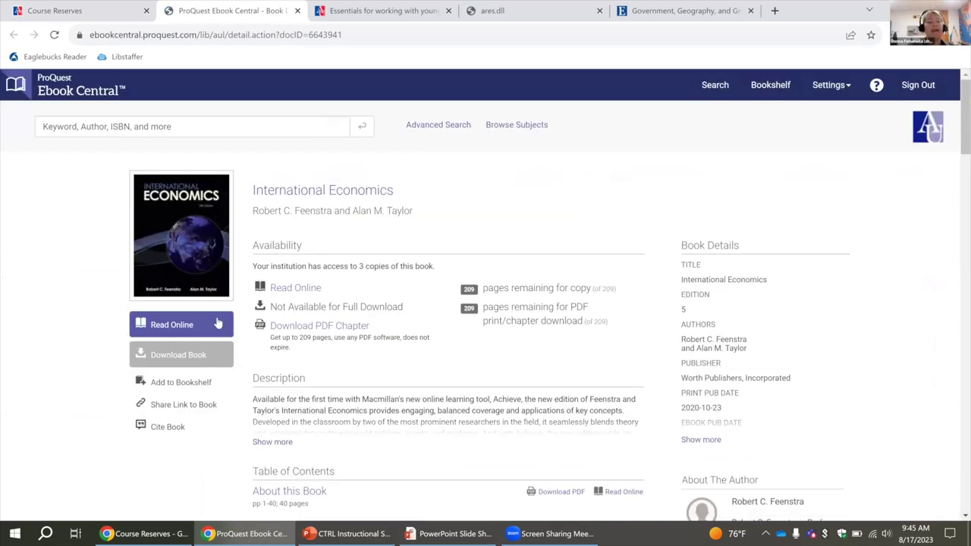
# Highlight the ebook's statement on accessible copies, and examine its availability details and chapter download options in the table of contents.
pyautogui.moveTo(438, 269); pyautogui.dragTo(252, 267)
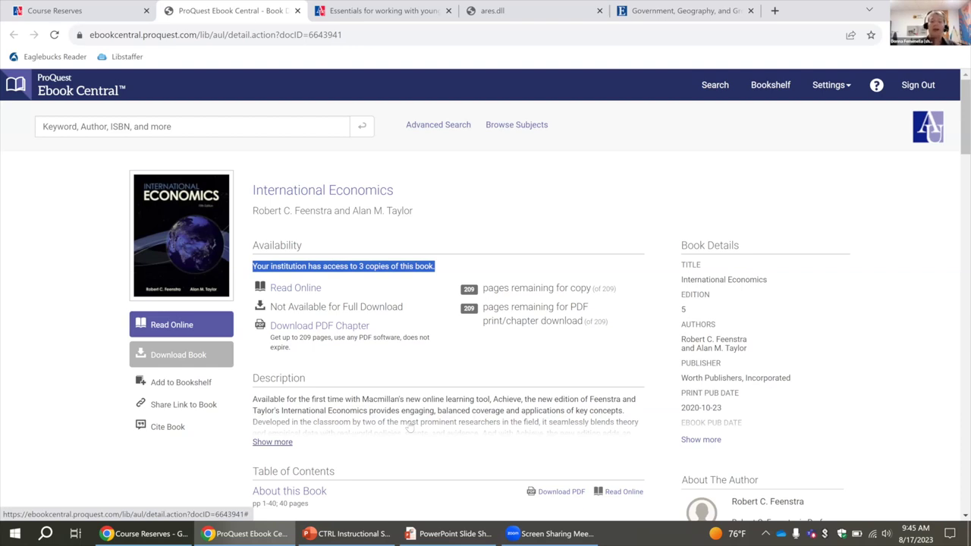
pyautogui.scroll(-3, 433, 496)
pyautogui.scroll(-3, 433, 496)
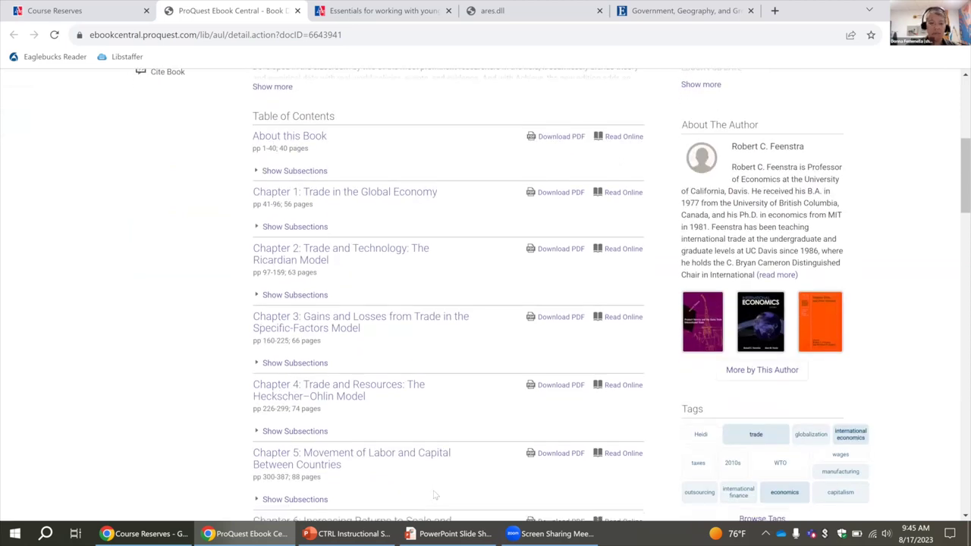
pyautogui.scroll(-2, 434, 496)
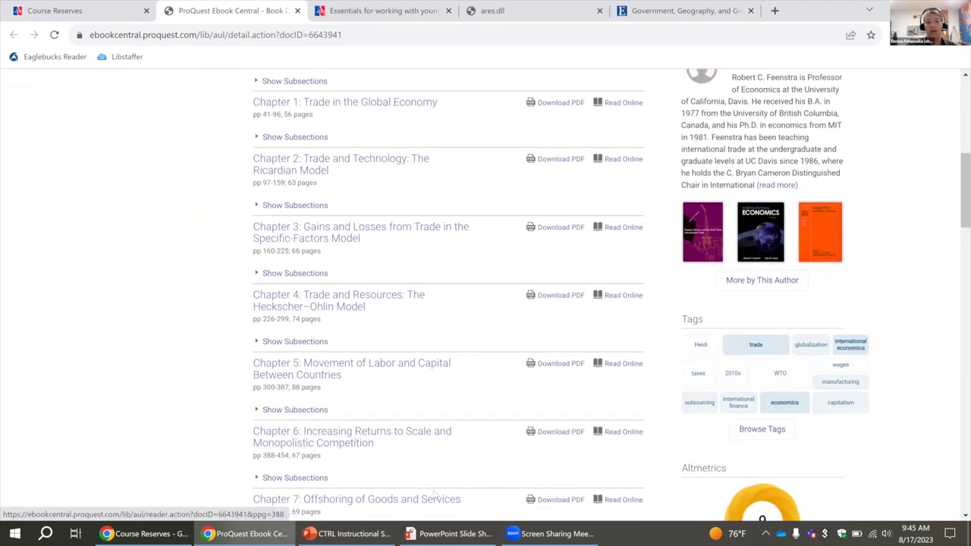
pyautogui.scroll(-3, 433, 494)
pyautogui.scroll(4, 434, 495)
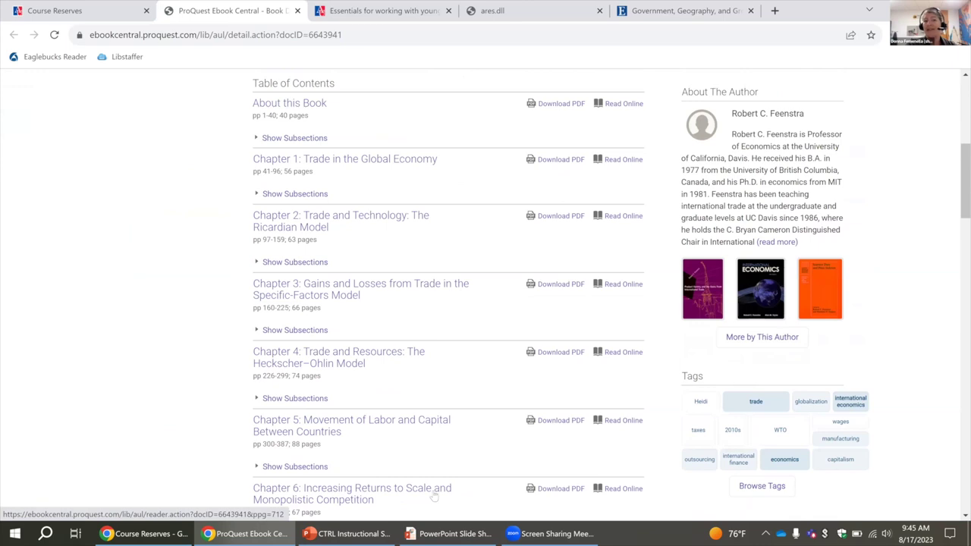
pyautogui.scroll(2, 434, 495)
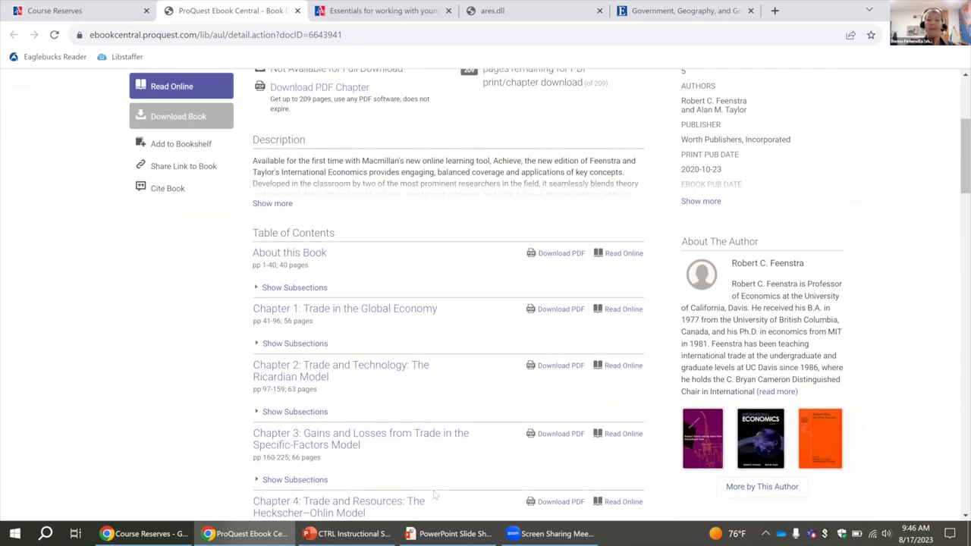
pyautogui.scroll(2, 406, 244)
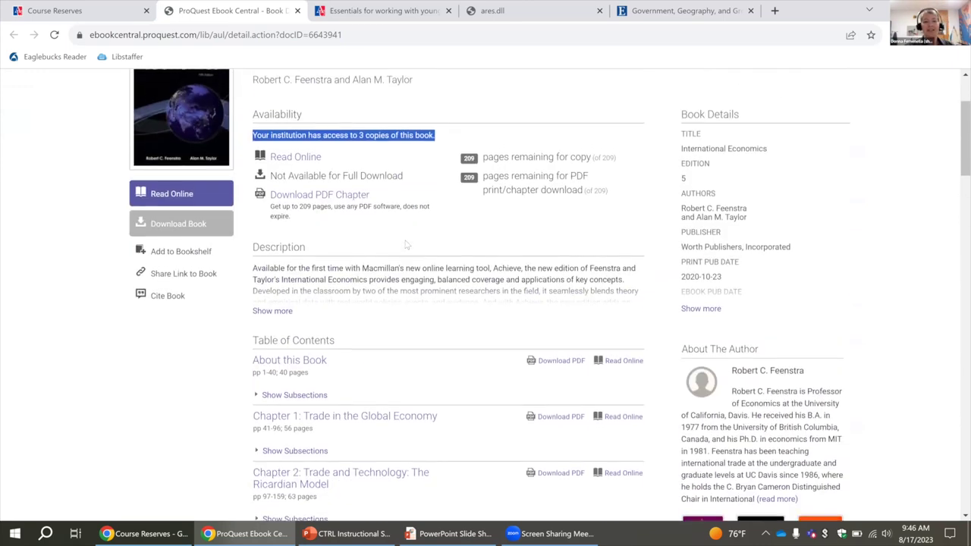
pyautogui.scroll(-2, 397, 357)
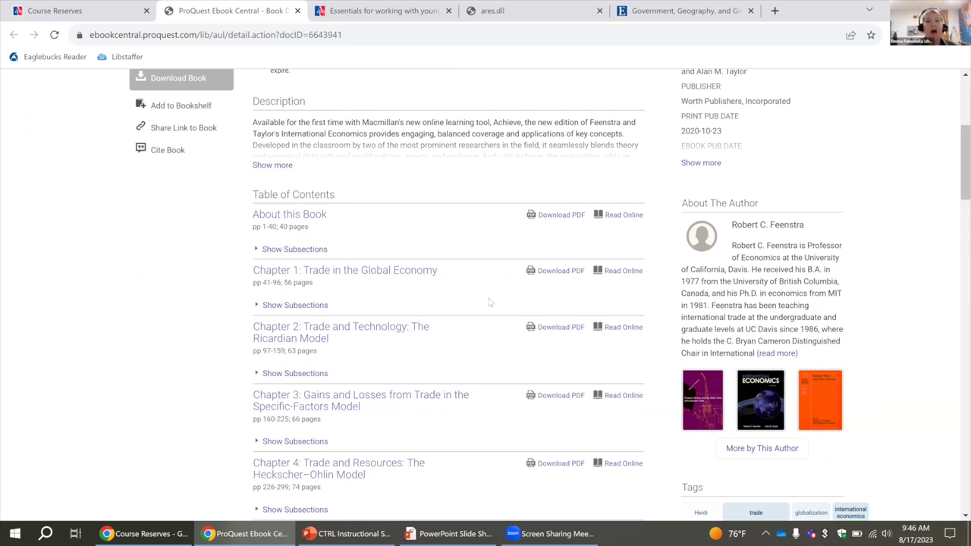
pyautogui.scroll(3, 489, 303)
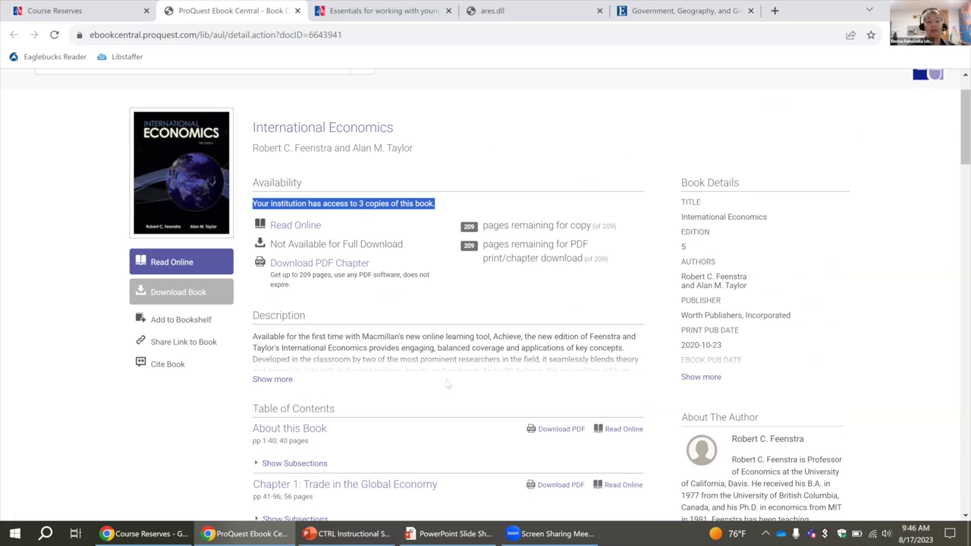
pyautogui.scroll(-2, 449, 386)
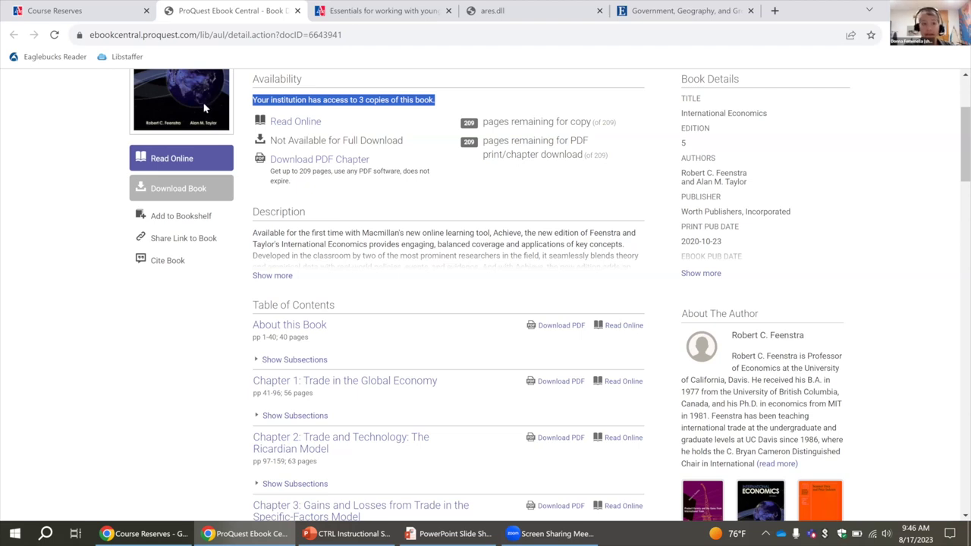
# Return to Course Reserves, open the page for adding reserve items, and review the request types and the current and previous courses.
pyautogui.hotkey('ctrl', 'shift', 'Tab')
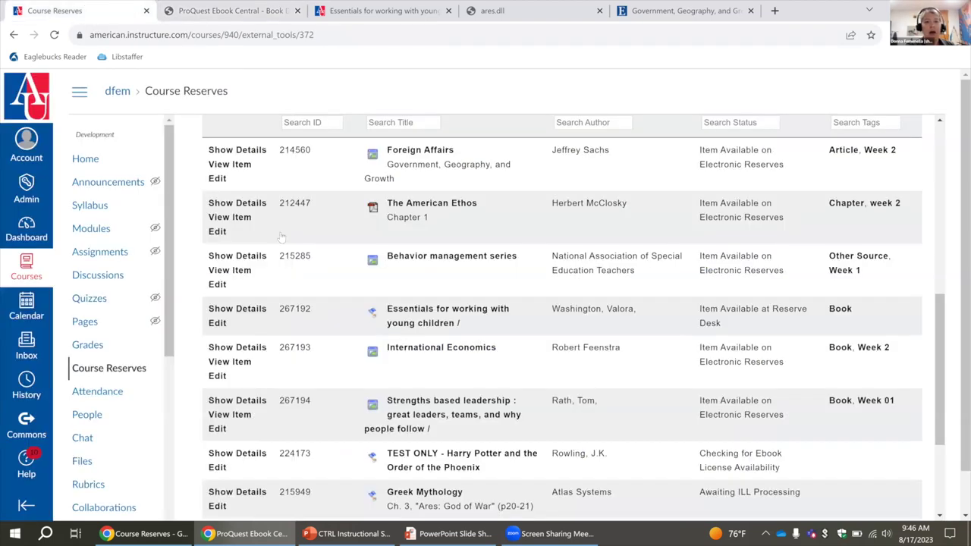
pyautogui.scroll(1, 280, 238)
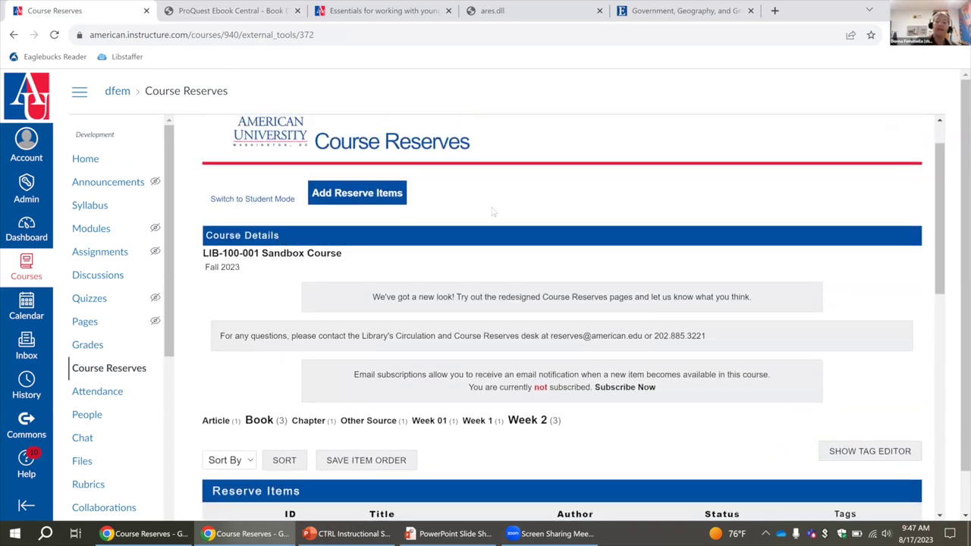
pyautogui.click(345, 193)
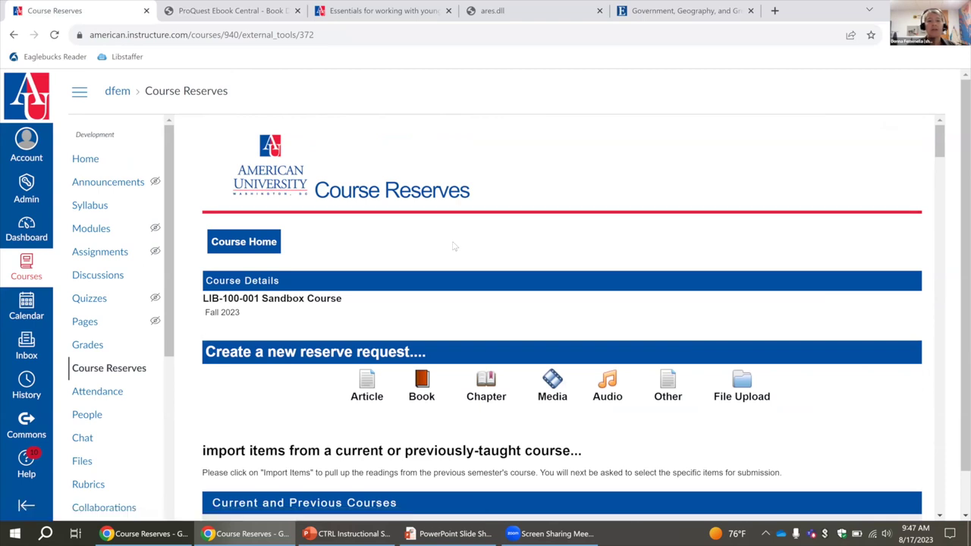
pyautogui.scroll(-2, 453, 245)
pyautogui.scroll(-2, 453, 246)
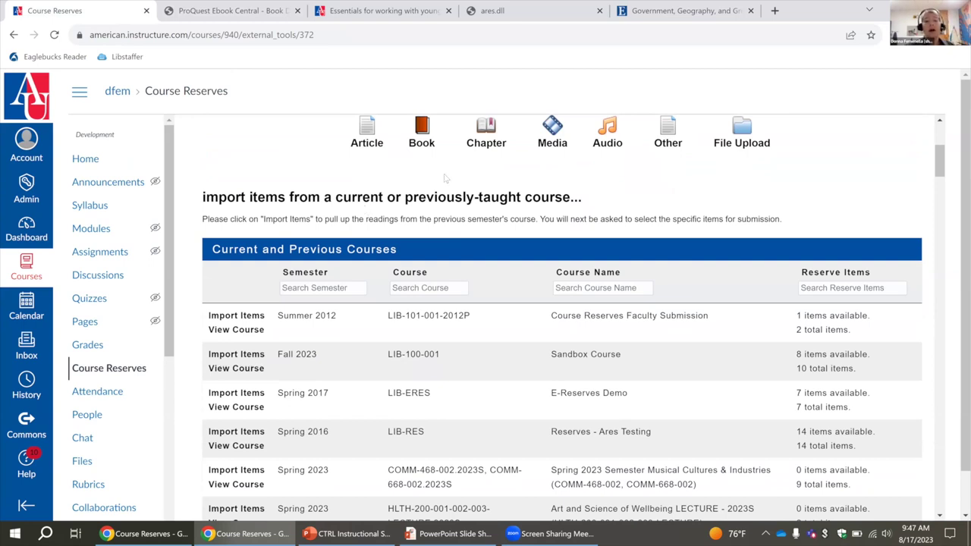
pyautogui.scroll(-1, 461, 238)
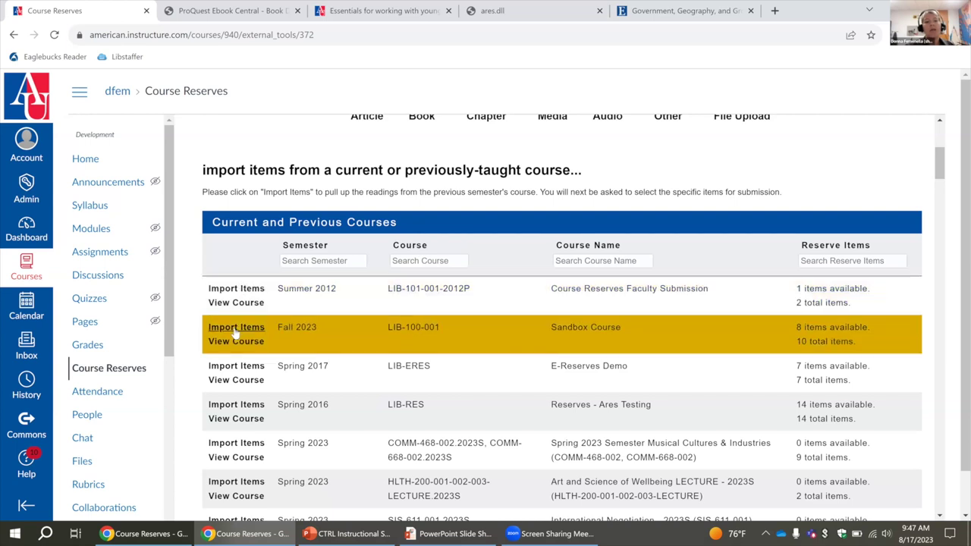
# Open the import selection for the Fall 2023 Sandbox Course and exclude Strengths based leadership from the items.
pyautogui.click(236, 327)
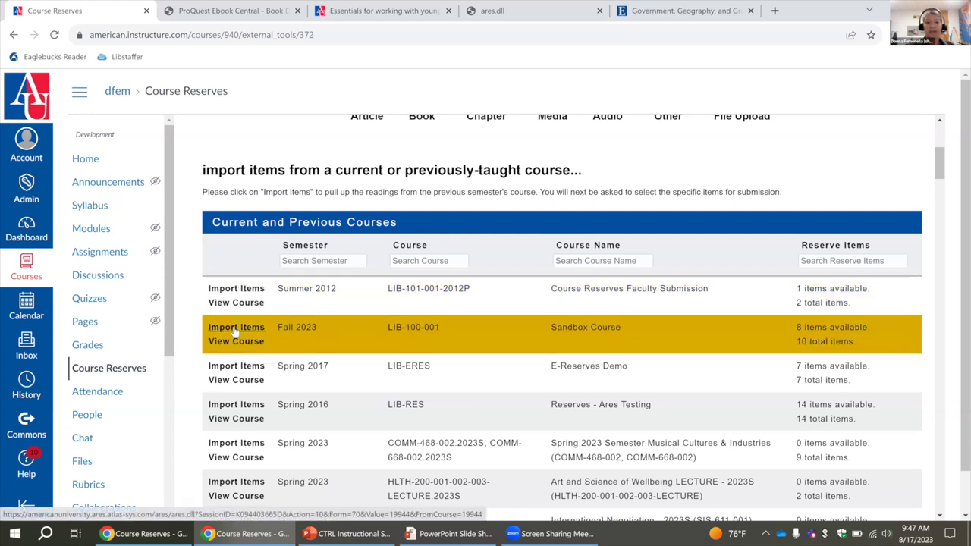
pyautogui.scroll(-4, 370, 365)
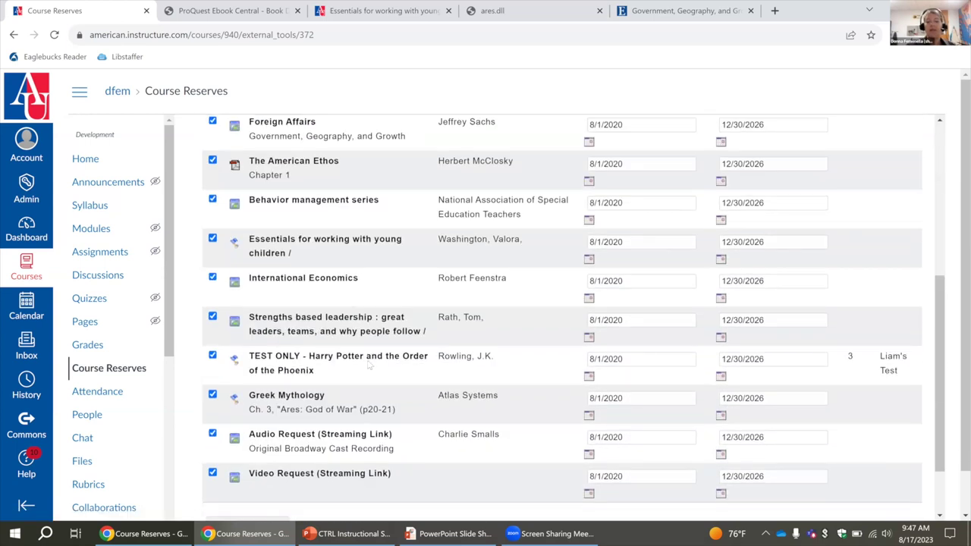
pyautogui.scroll(-1, 369, 366)
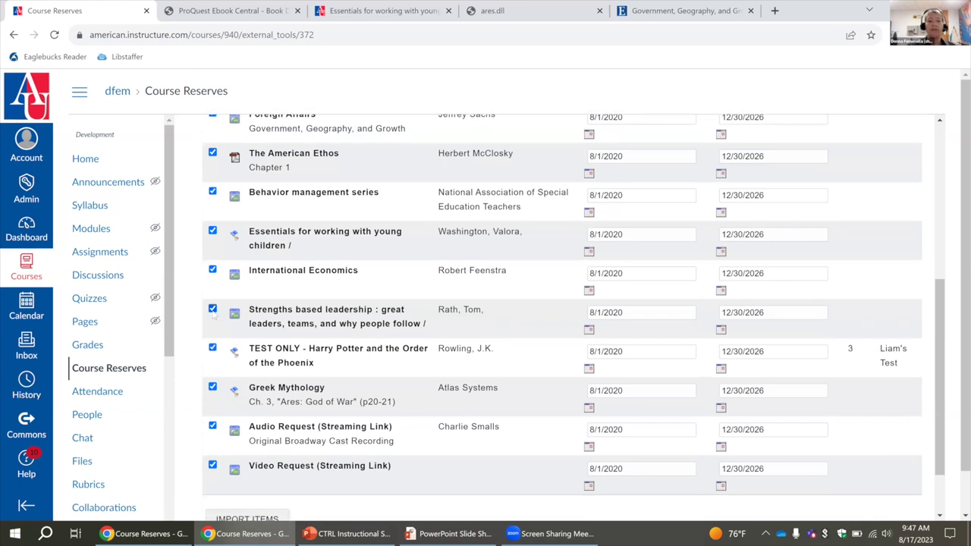
pyautogui.click(213, 309)
pyautogui.scroll(-1, 377, 379)
pyautogui.scroll(-1, 377, 379)
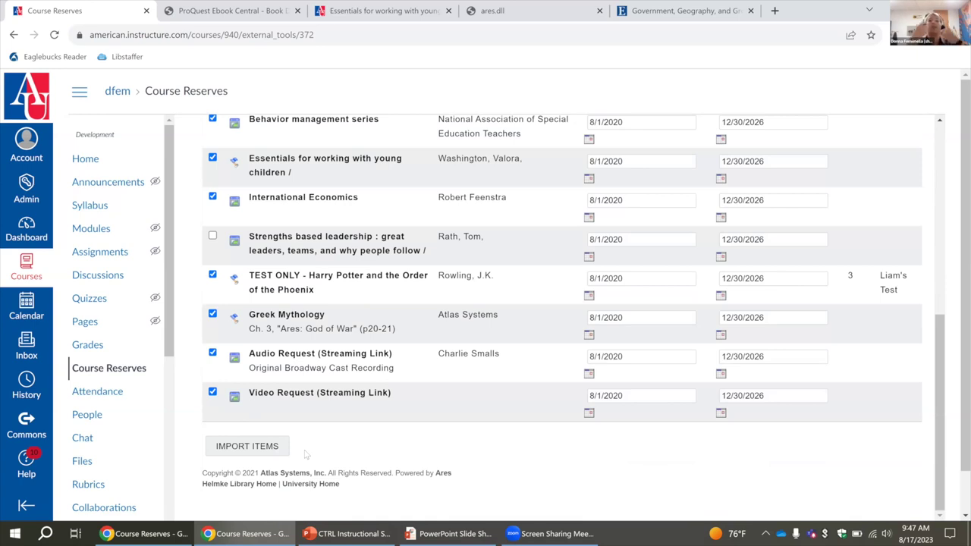
# Leave the import selection without importing and return to the Sandbox Course's reserves home page.
pyautogui.scroll(5, 307, 454)
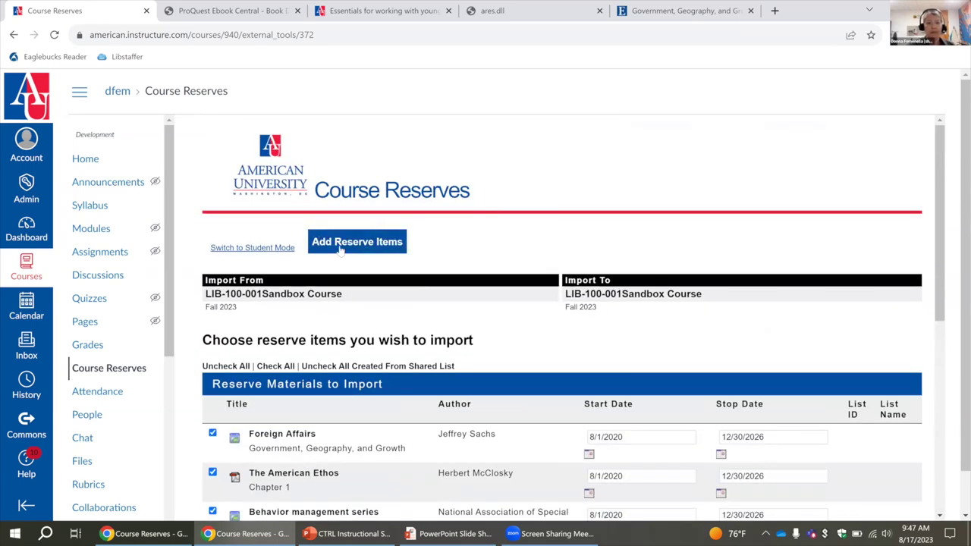
pyautogui.click(351, 245)
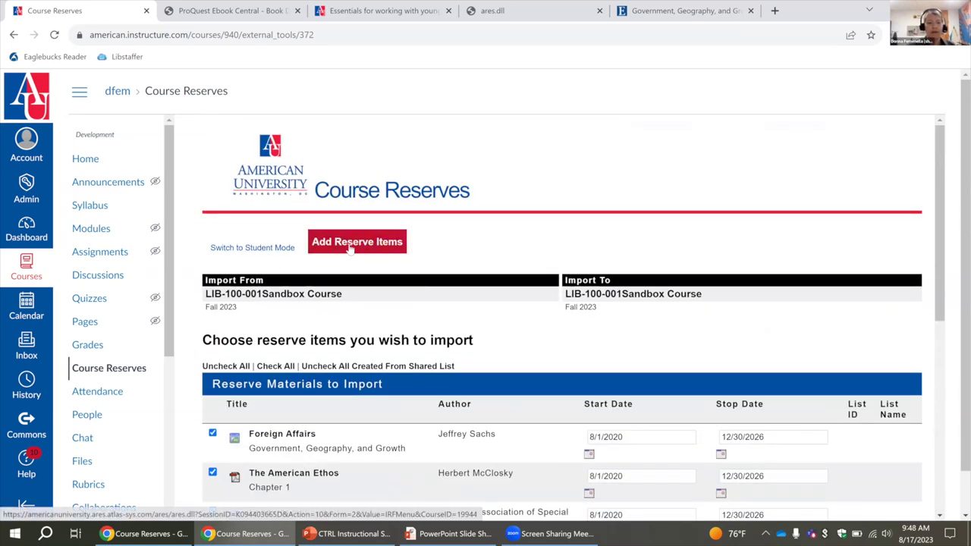
pyautogui.click(267, 243)
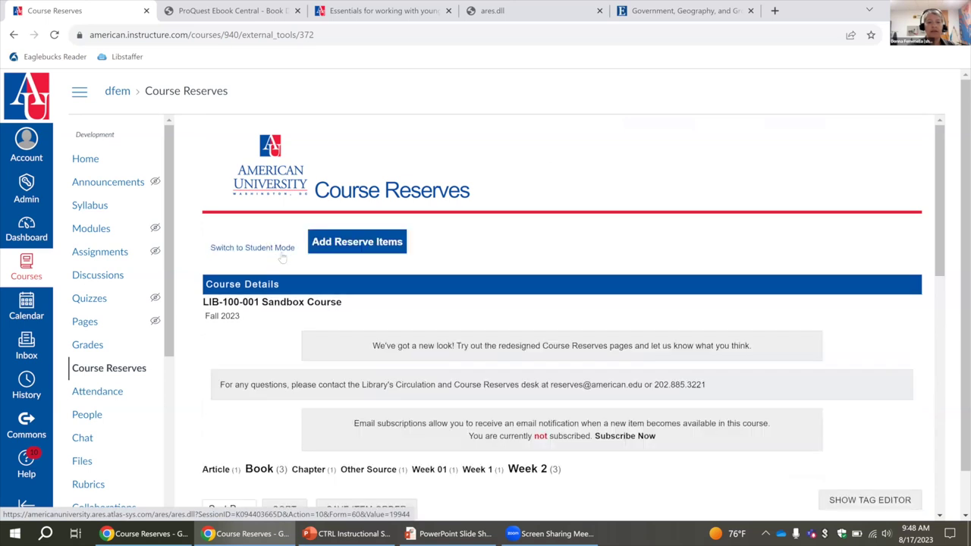
# Highlight the row of item tags above the reserve items list, from Article to Week 2.
pyautogui.scroll(-2, 324, 341)
pyautogui.scroll(-1, 325, 342)
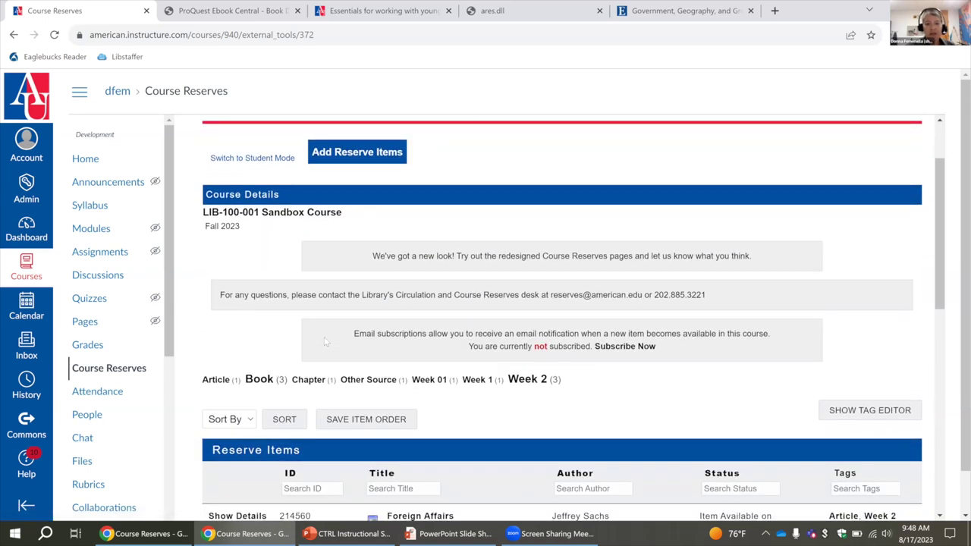
pyautogui.moveTo(576, 365); pyautogui.dragTo(197, 369)
pyautogui.click(199, 369)
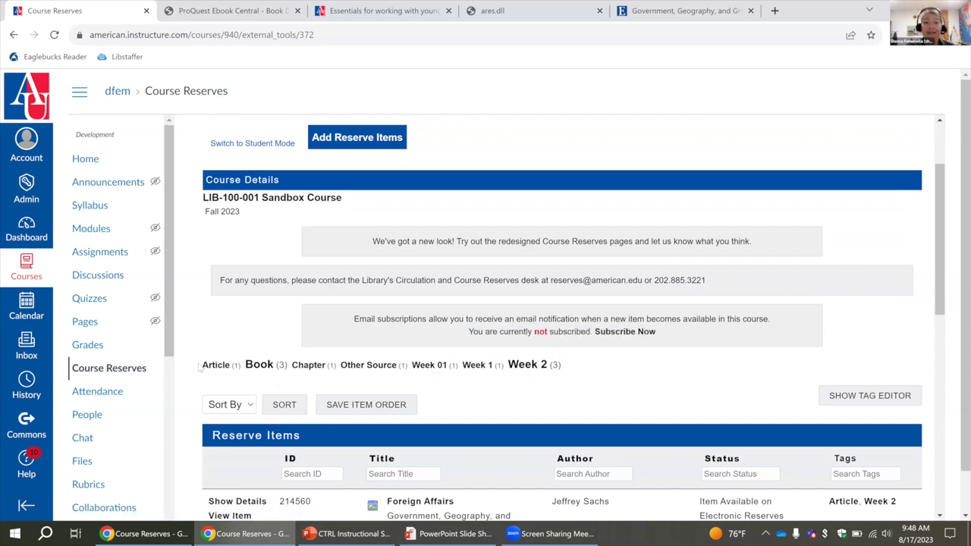
# Filter the Sandbox Course's reserve items by the Week 1 tag and view the filtered list.
pyautogui.scroll(-1, 875, 468)
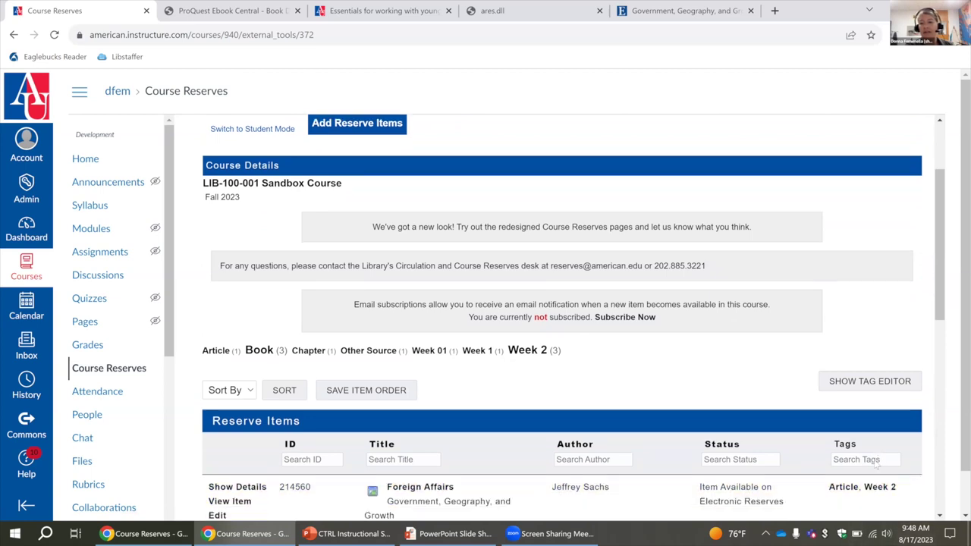
pyautogui.scroll(-1, 876, 468)
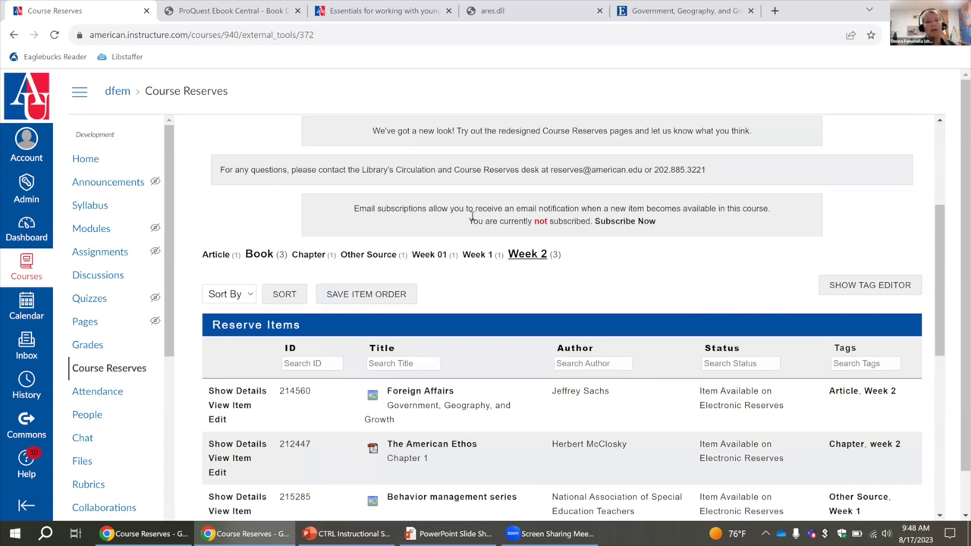
pyautogui.click(477, 255)
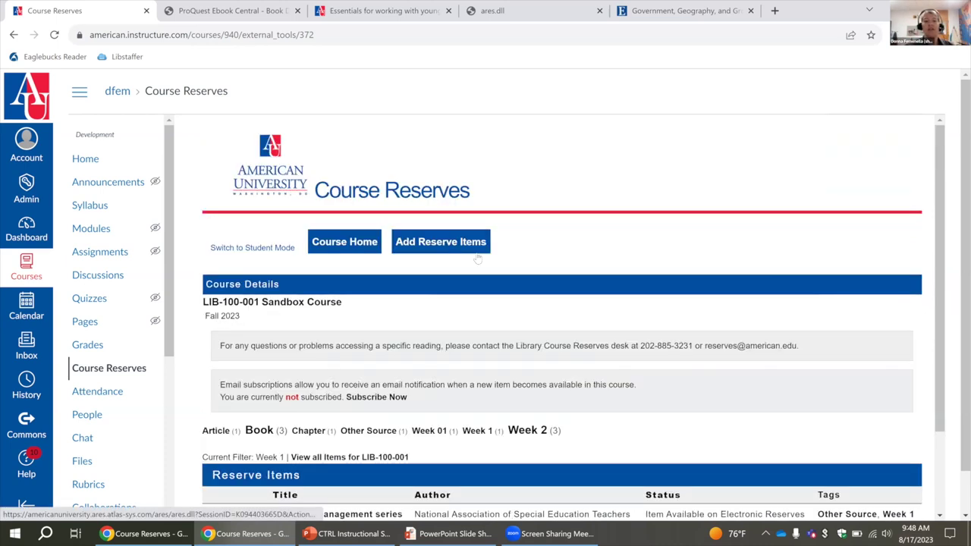
pyautogui.scroll(-2, 479, 329)
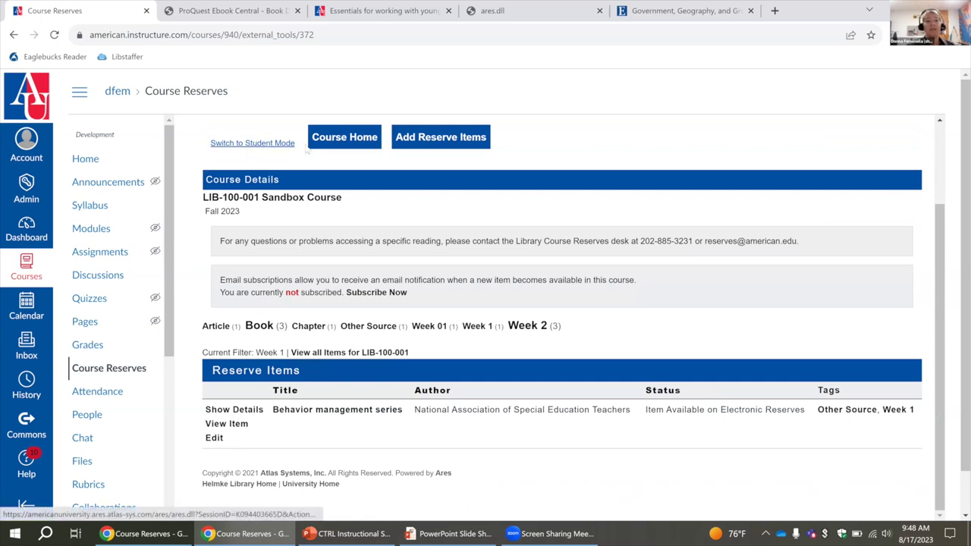
# Return to the course's reserves home page and look over the unfiltered reserve items and their tags.
pyautogui.click(328, 141)
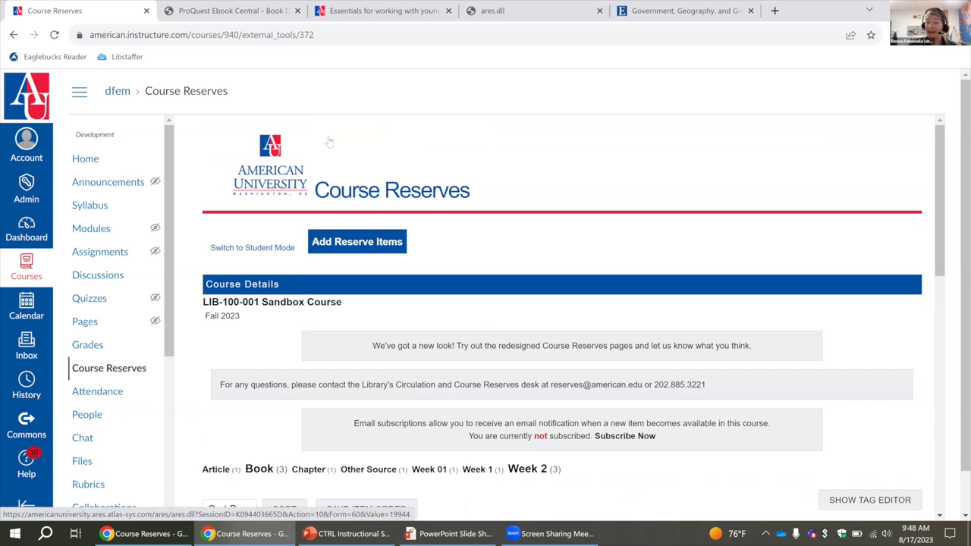
pyautogui.scroll(-5, 483, 304)
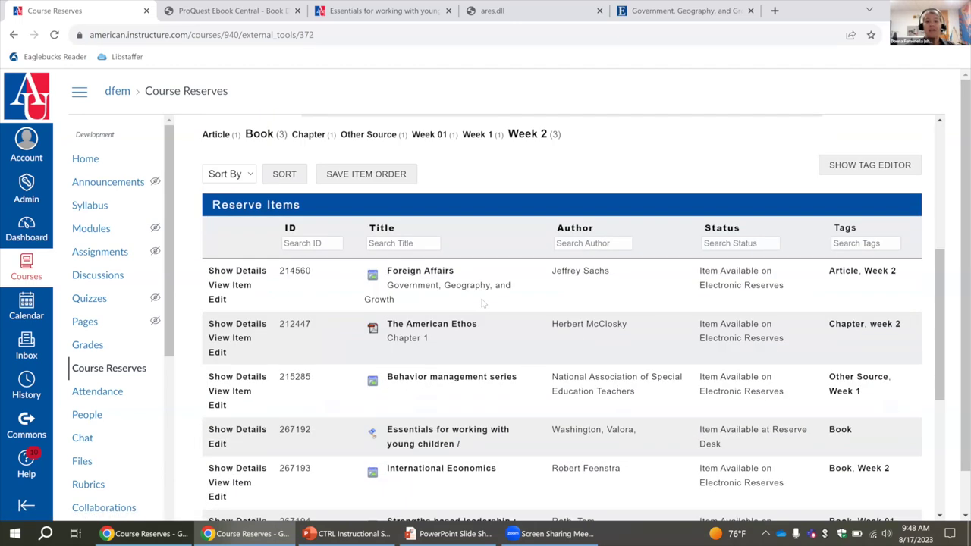
pyautogui.scroll(-4, 482, 303)
pyautogui.scroll(5, 483, 304)
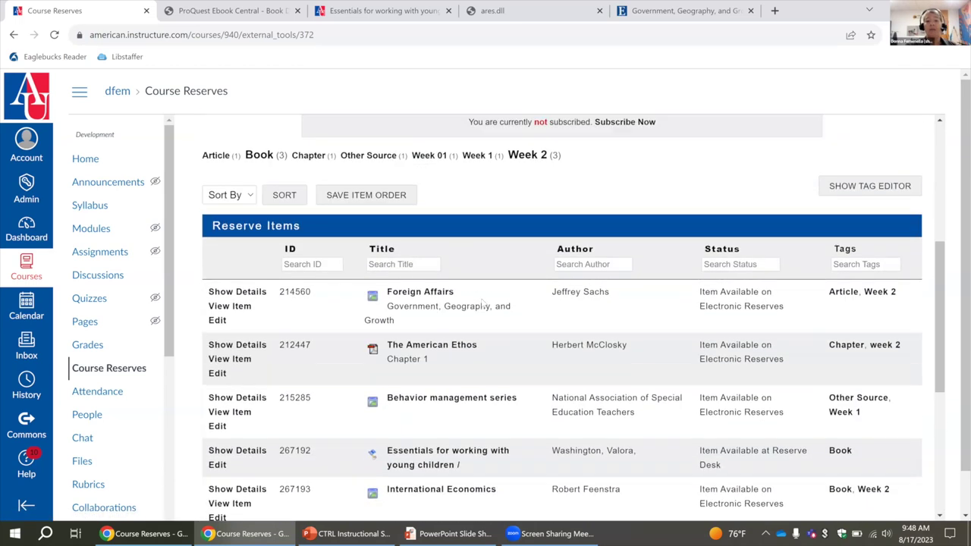
pyautogui.scroll(2, 482, 303)
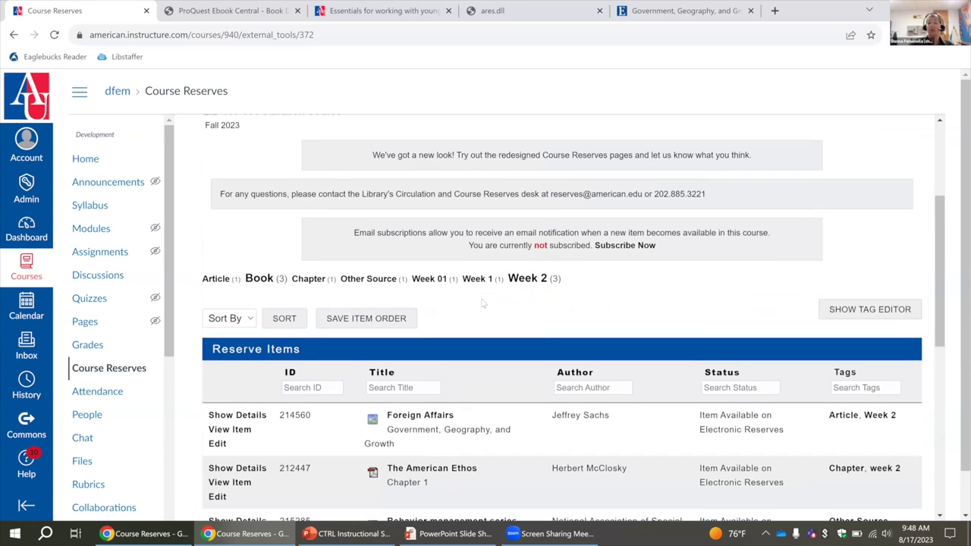
pyautogui.scroll(3, 482, 304)
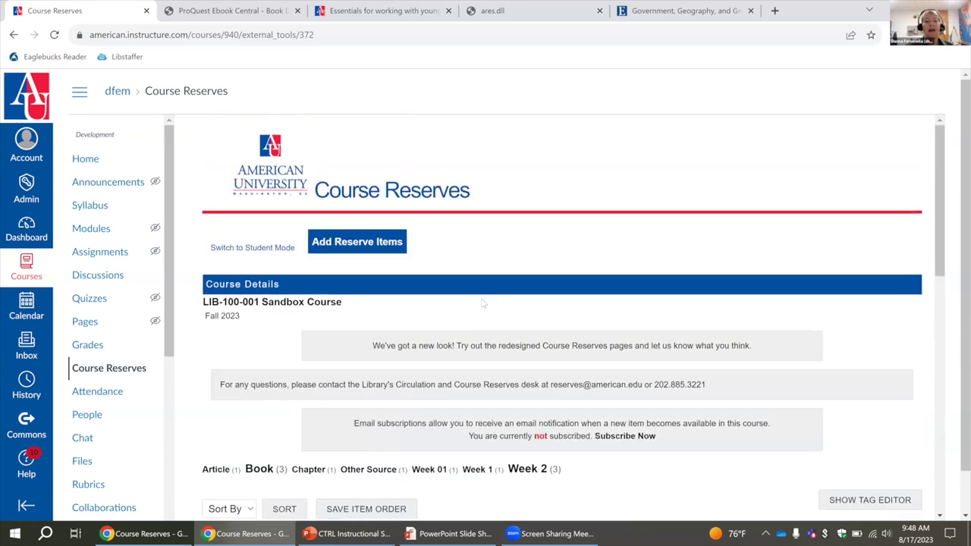
# Open a new Article reserve request and place the cursor in its Course Tags field.
pyautogui.click(387, 249)
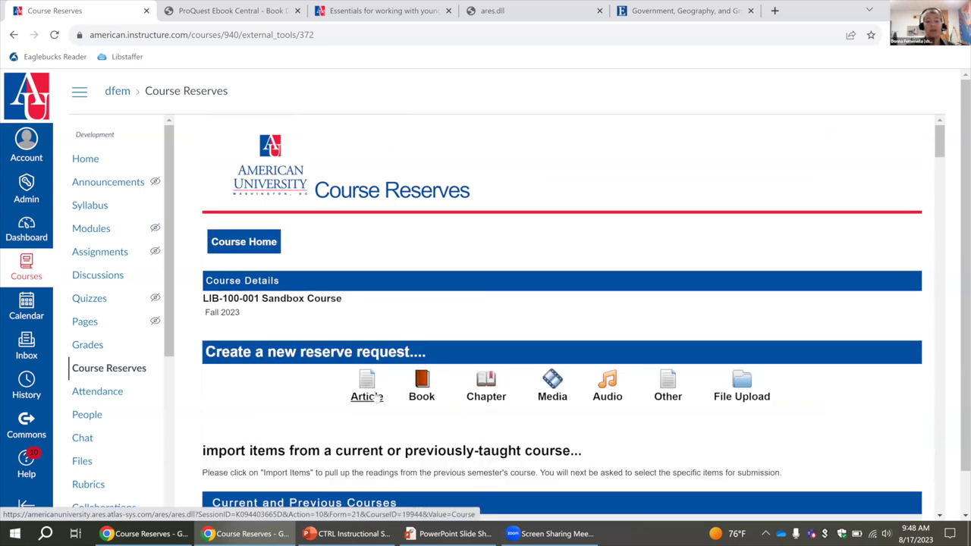
pyautogui.click(367, 386)
pyautogui.scroll(-5, 368, 392)
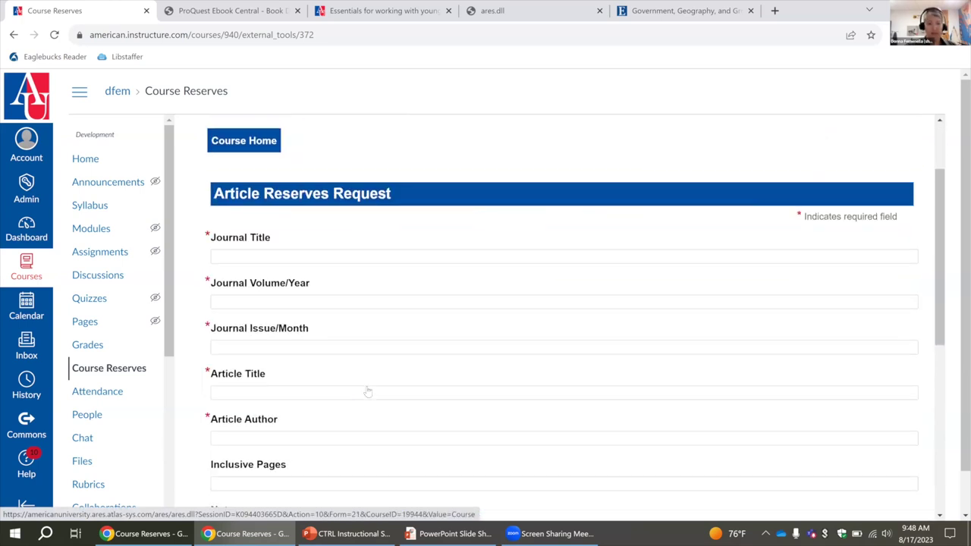
pyautogui.scroll(-1, 368, 391)
pyautogui.click(280, 357)
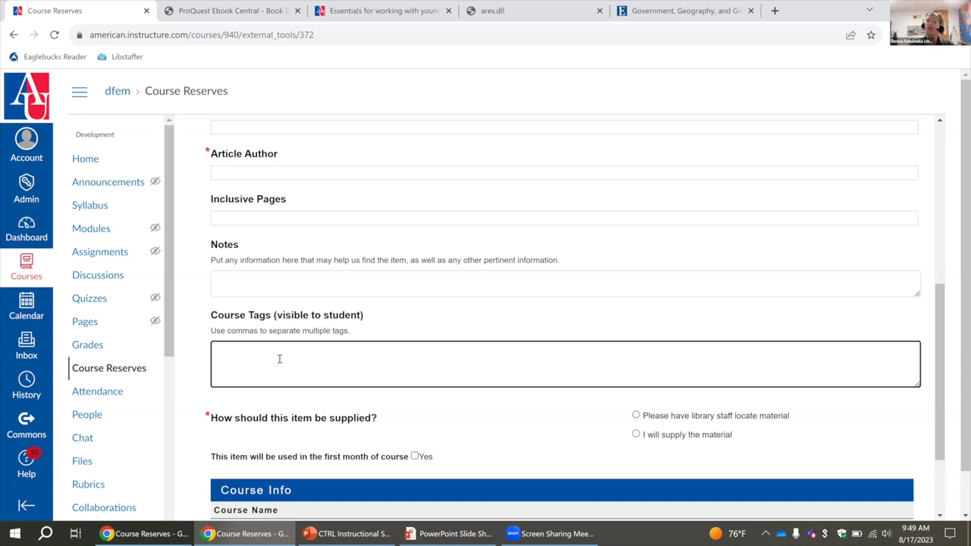
# Clear the article request form without submitting it and return to the course's reserves home page.
pyautogui.scroll(-3, 279, 359)
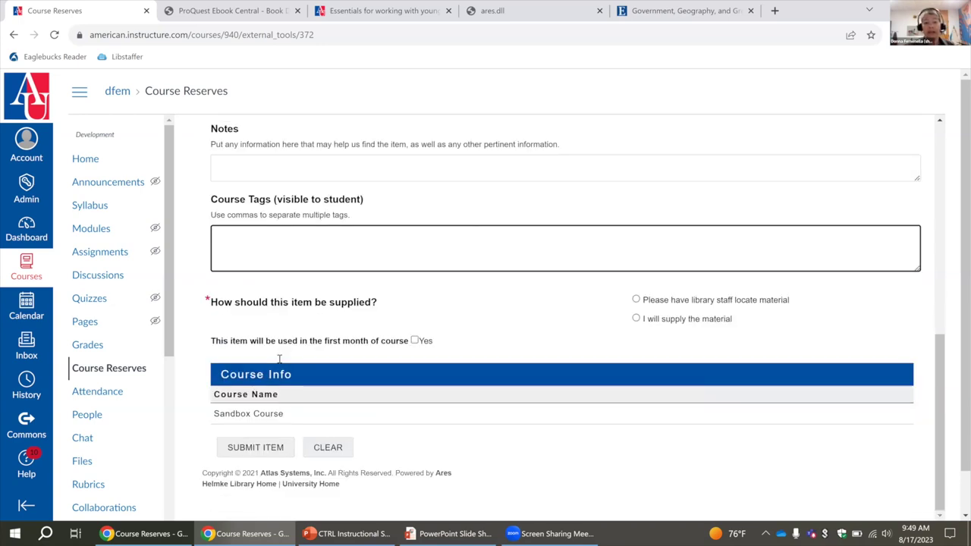
pyautogui.click(337, 453)
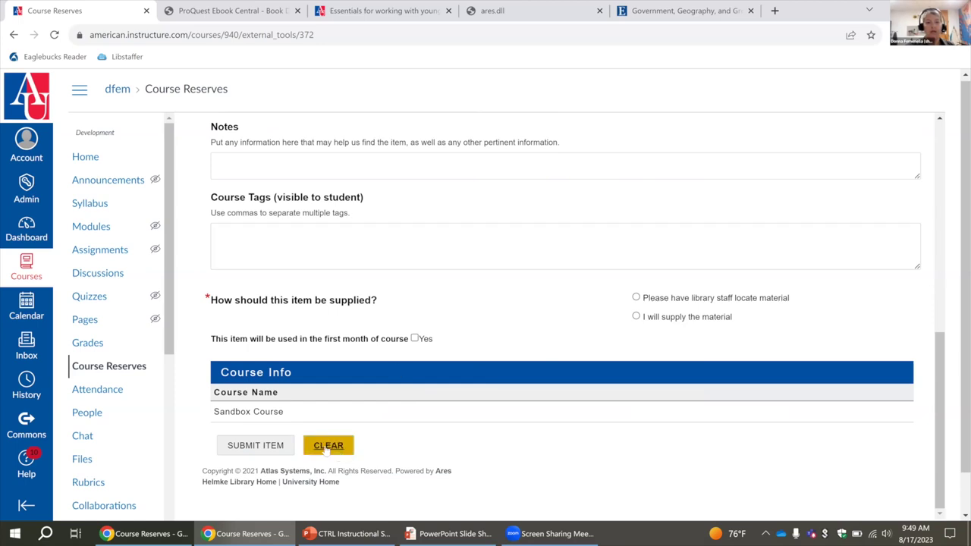
pyautogui.scroll(7, 328, 448)
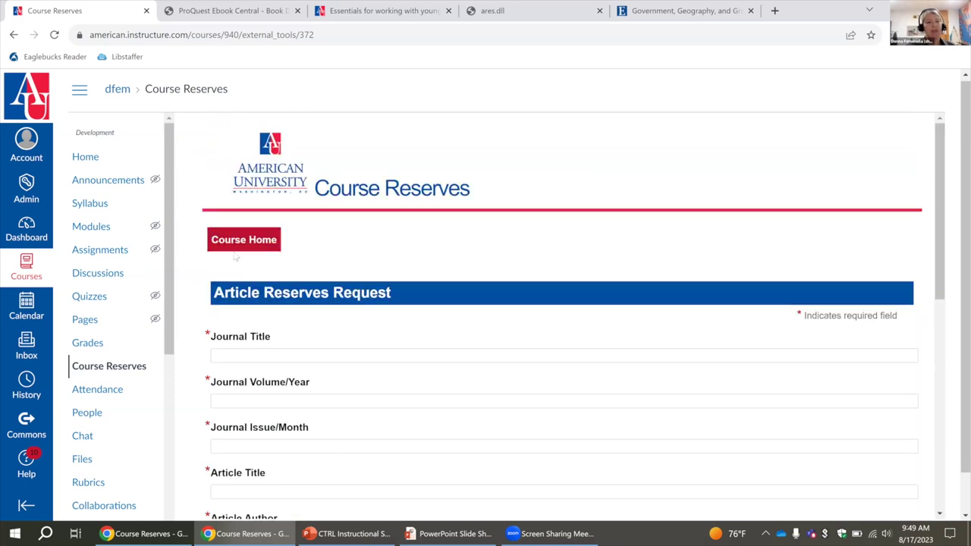
pyautogui.click(237, 242)
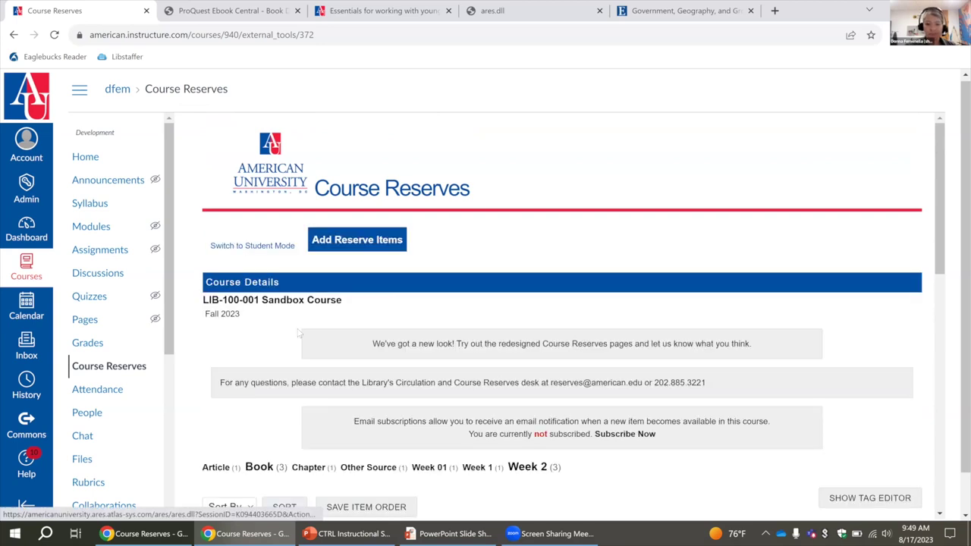
# Reorder the reserve items so Behavior management series, International Economics and The American Ethos follow Foreign Affairs in that order.
pyautogui.scroll(-2, 298, 331)
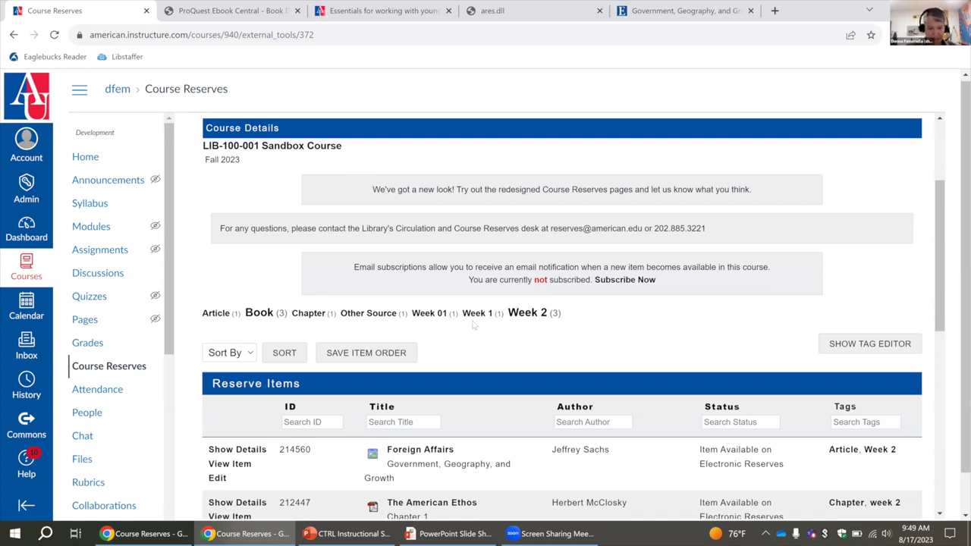
pyautogui.scroll(-3, 473, 324)
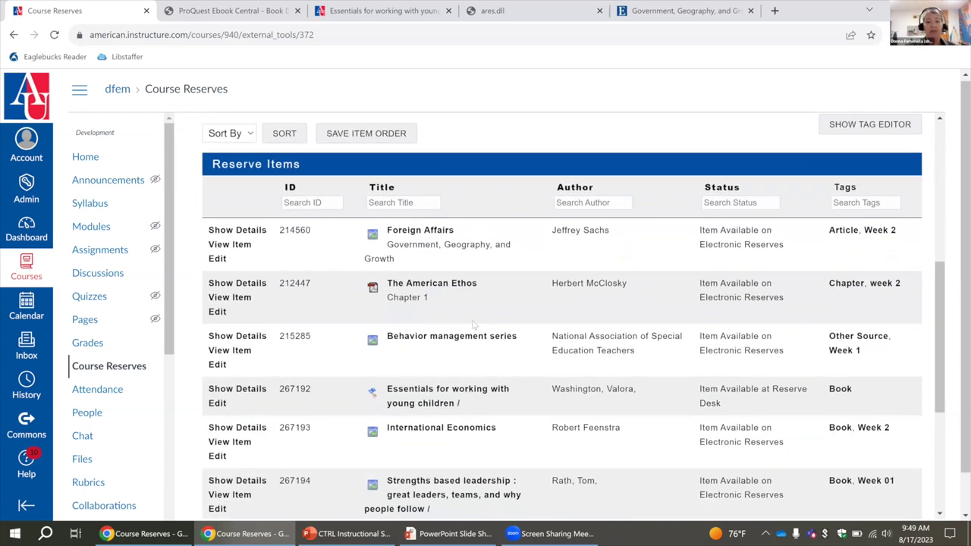
pyautogui.scroll(-1, 473, 325)
pyautogui.moveTo(304, 392); pyautogui.dragTo(302, 294)
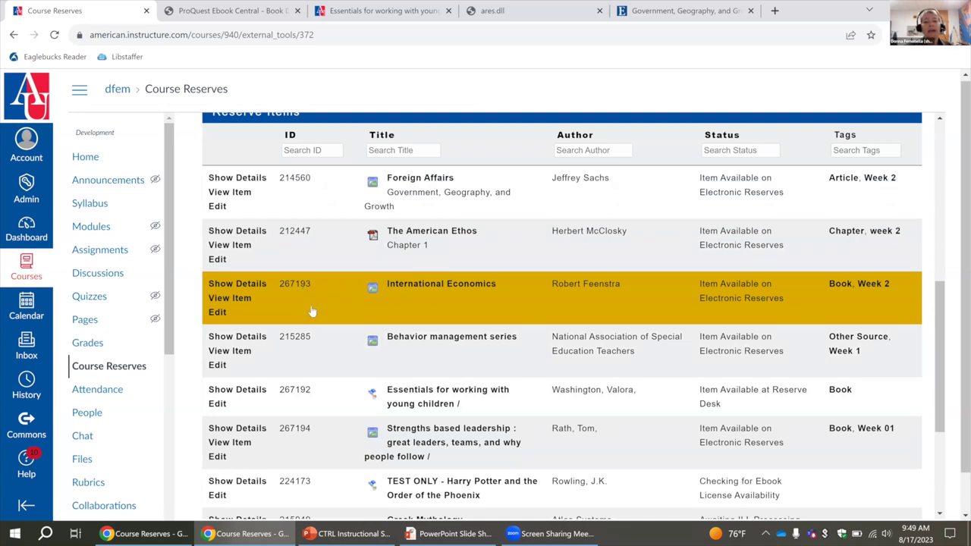
pyautogui.moveTo(330, 357); pyautogui.dragTo(330, 246)
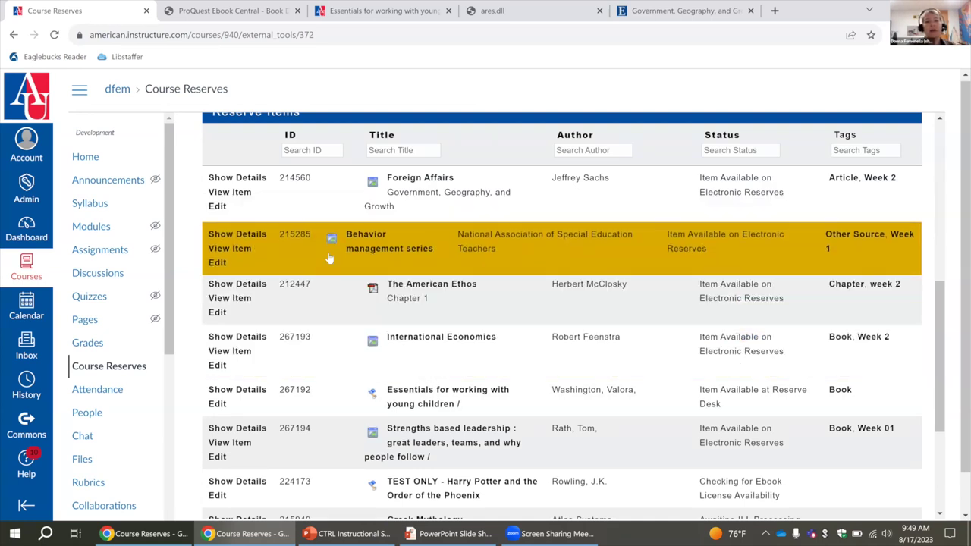
pyautogui.moveTo(331, 303); pyautogui.dragTo(329, 342)
pyautogui.scroll(2, 343, 255)
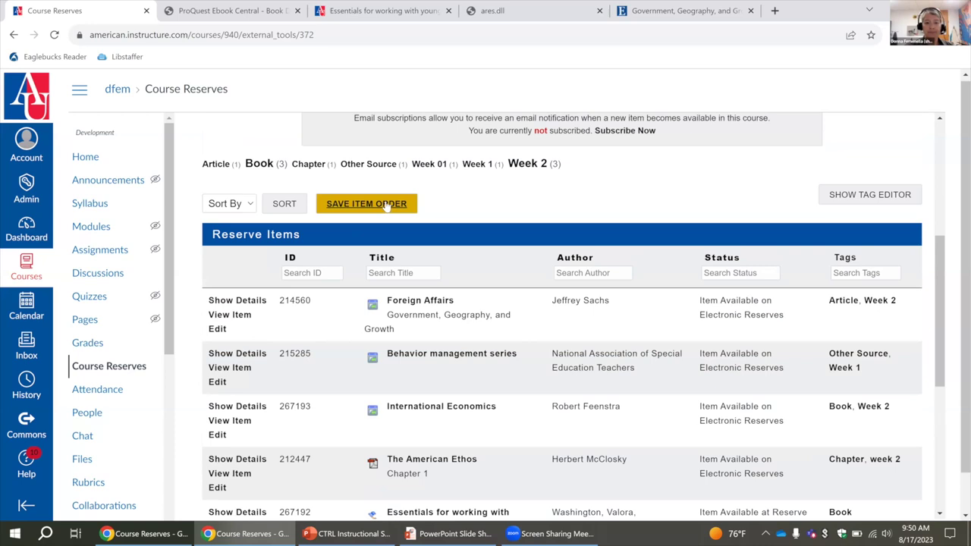
pyautogui.scroll(-1, 459, 215)
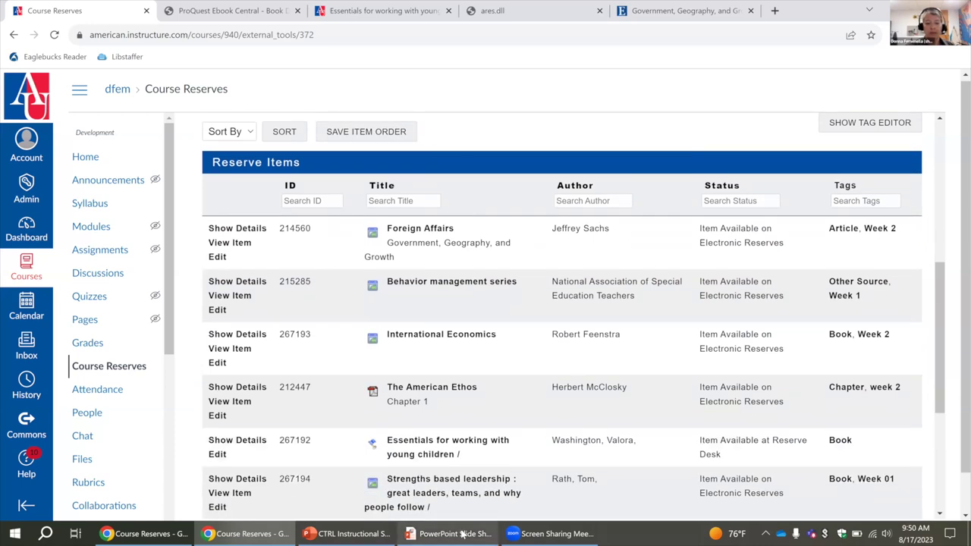
# Switch to the PowerPoint slide show, advance to the Media Services slide, and return to Course Reserves in Chrome.
pyautogui.click(460, 534)
pyautogui.press('Right')
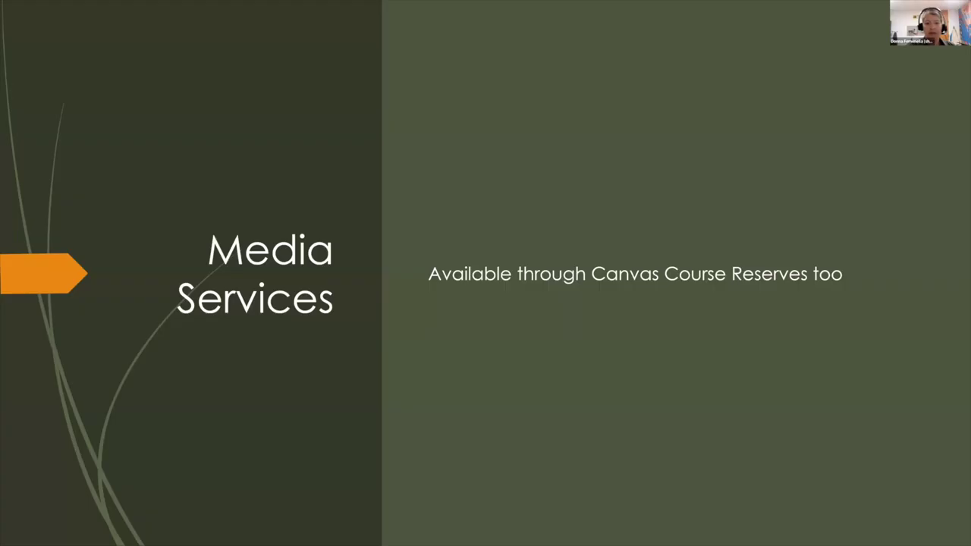
pyautogui.press('Right')
pyautogui.click(243, 534)
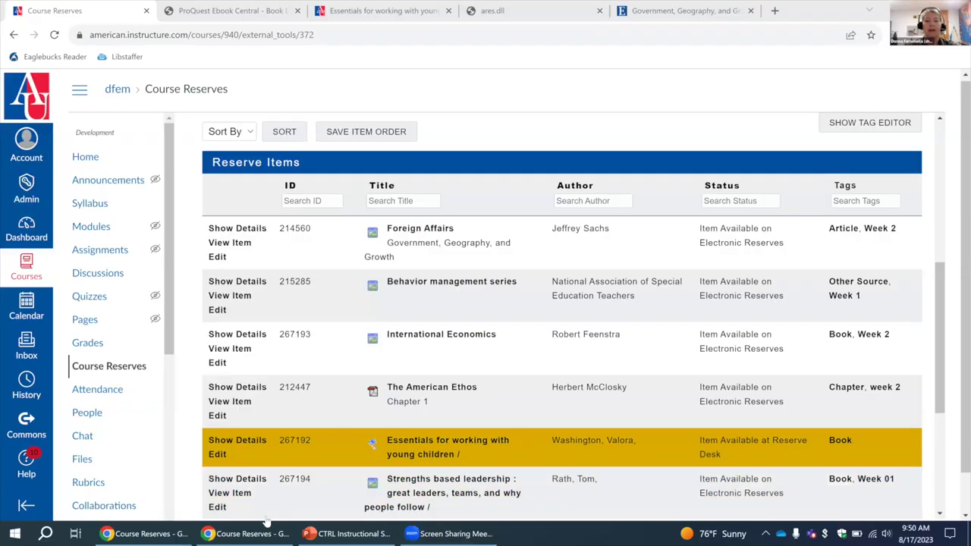
# View the document for The American Ethos, Chapter 1, and return to the Course Reserves page's item list.
pyautogui.click(326, 406)
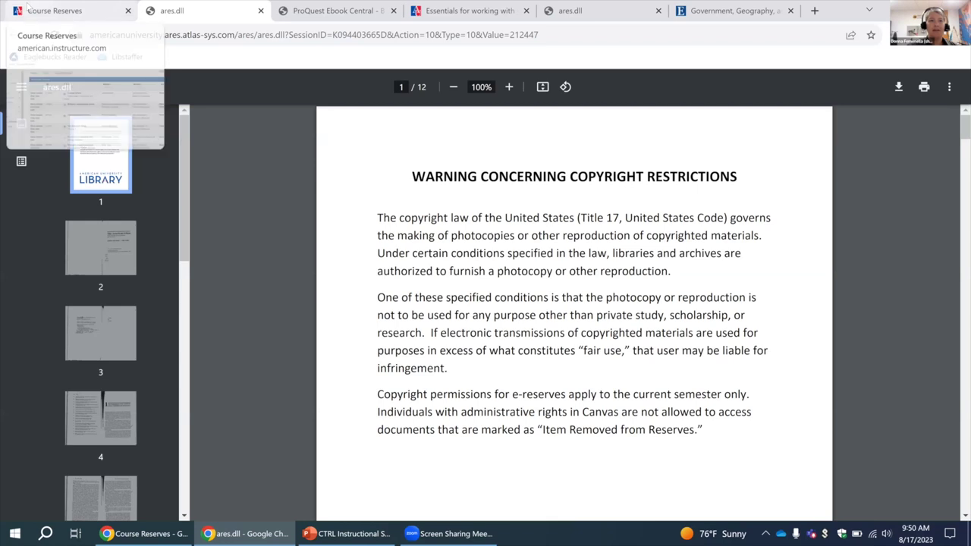
pyautogui.click(49, 13)
pyautogui.scroll(5, 327, 216)
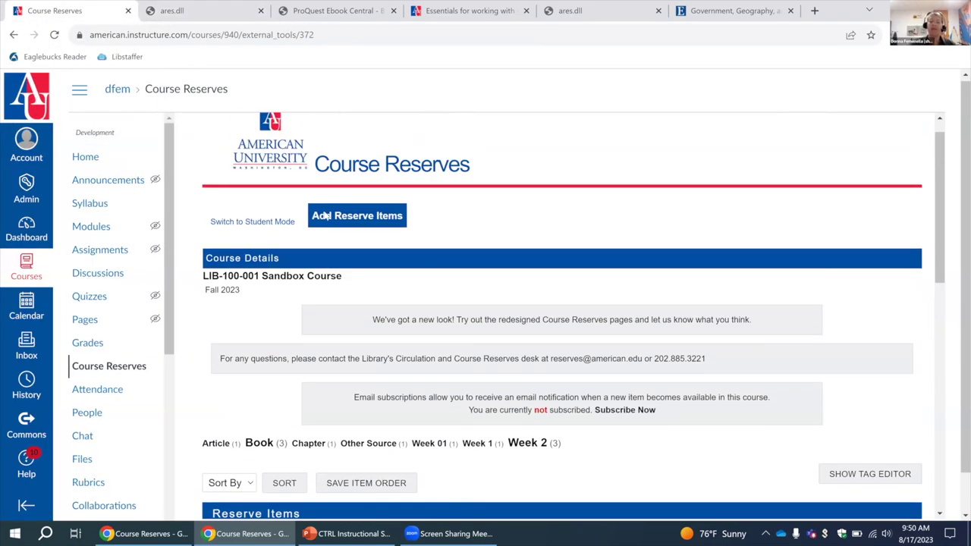
pyautogui.scroll(-4, 325, 216)
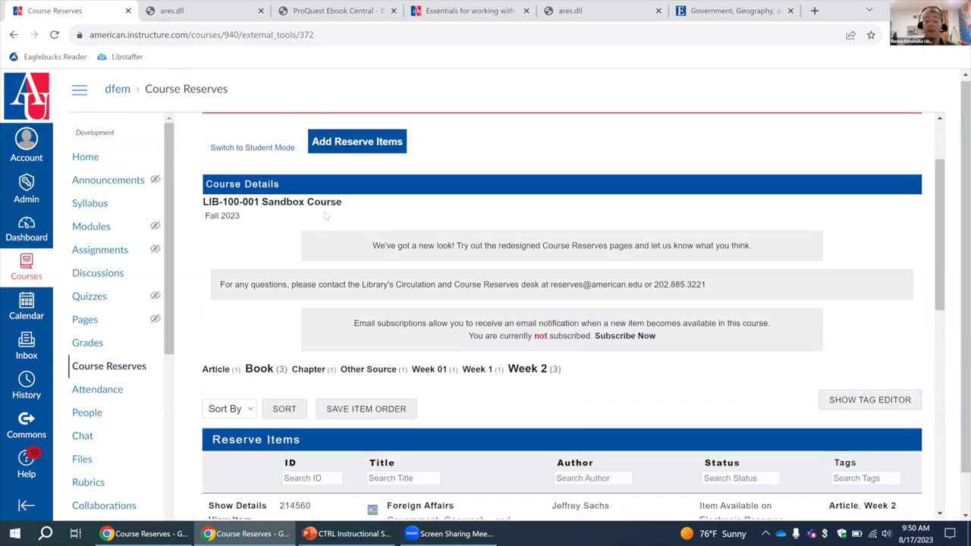
pyautogui.scroll(-1, 325, 216)
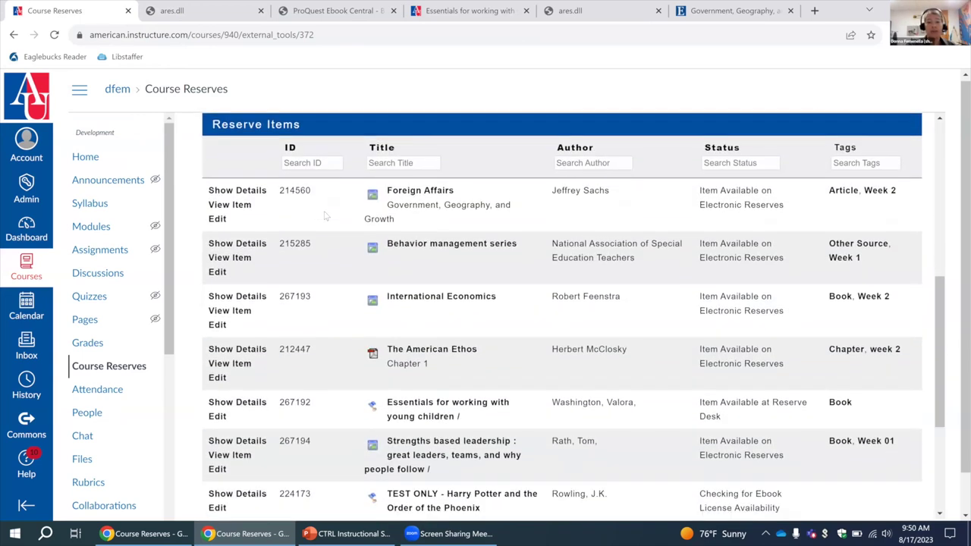
# Switch Course Reserves to Student Mode and review the tags and reserve items as students see them.
pyautogui.scroll(5, 325, 216)
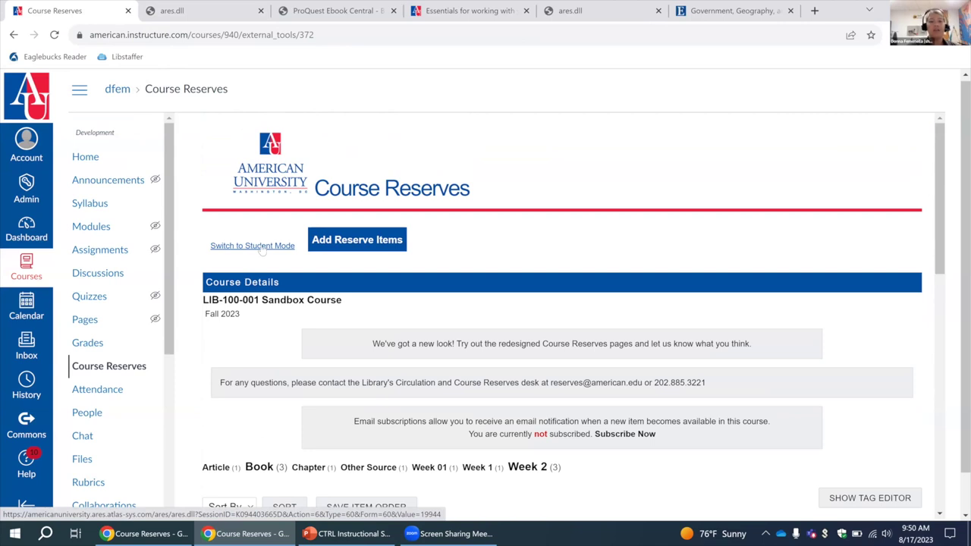
pyautogui.click(262, 246)
pyautogui.scroll(-2, 432, 273)
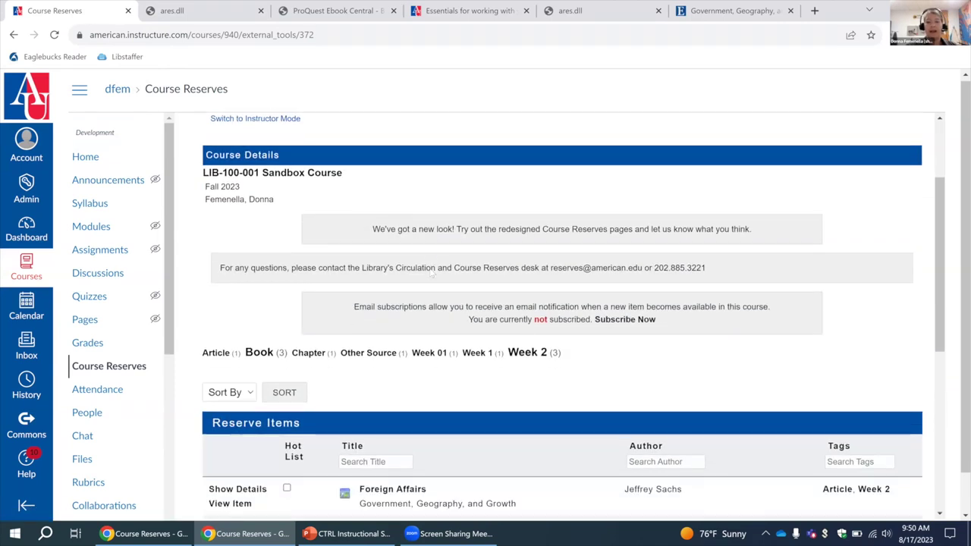
pyautogui.scroll(-3, 432, 272)
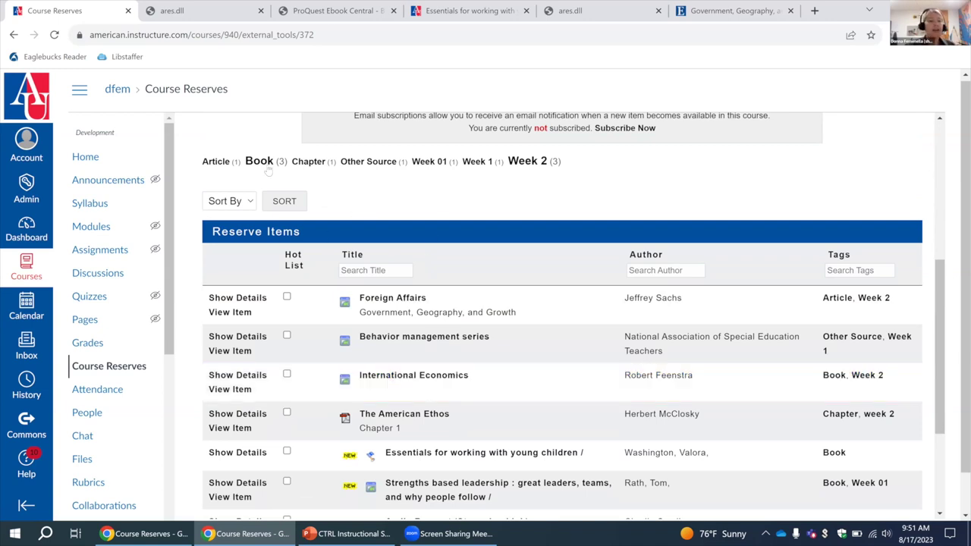
# Visit the Canvas course's home page with its modules and reopen Course Reserves from there.
pyautogui.click(90, 158)
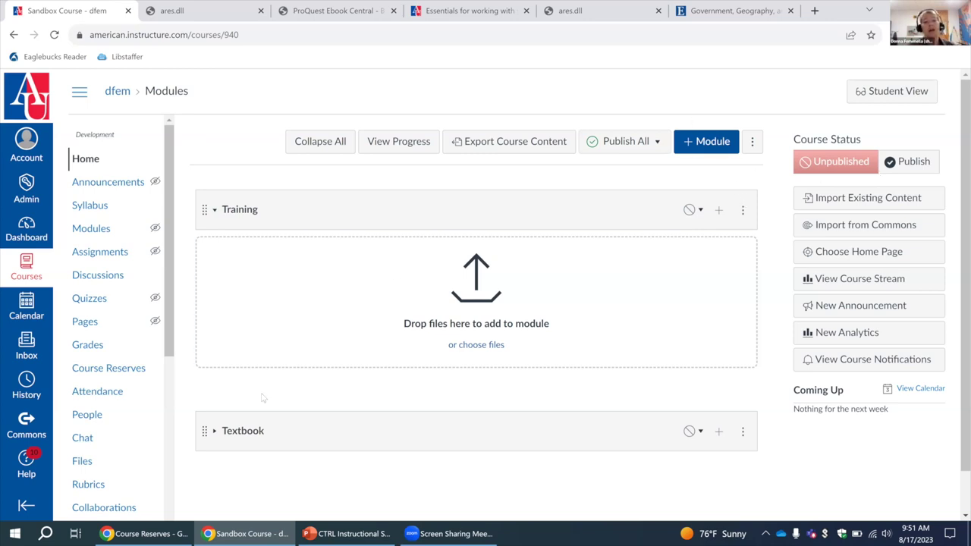
pyautogui.click(112, 372)
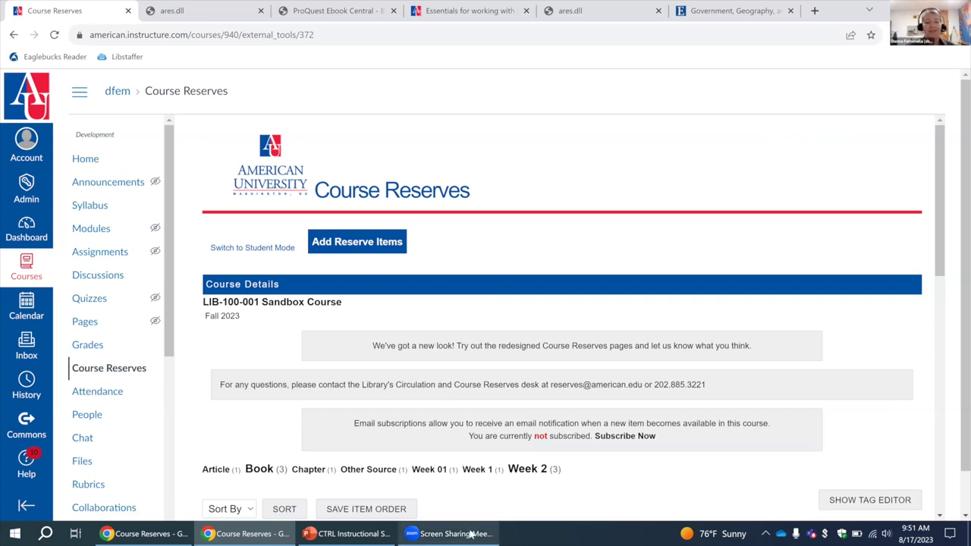
pyautogui.moveTo(455, 534)
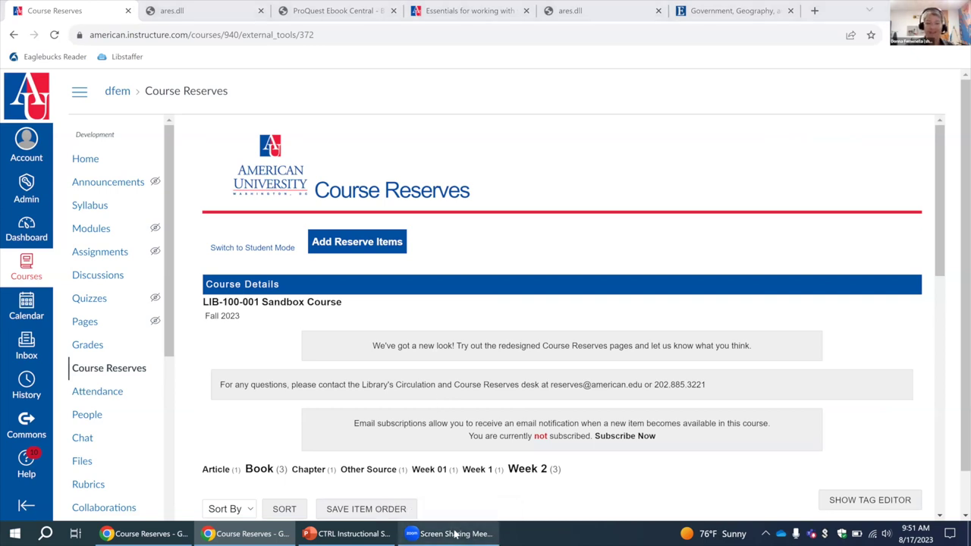